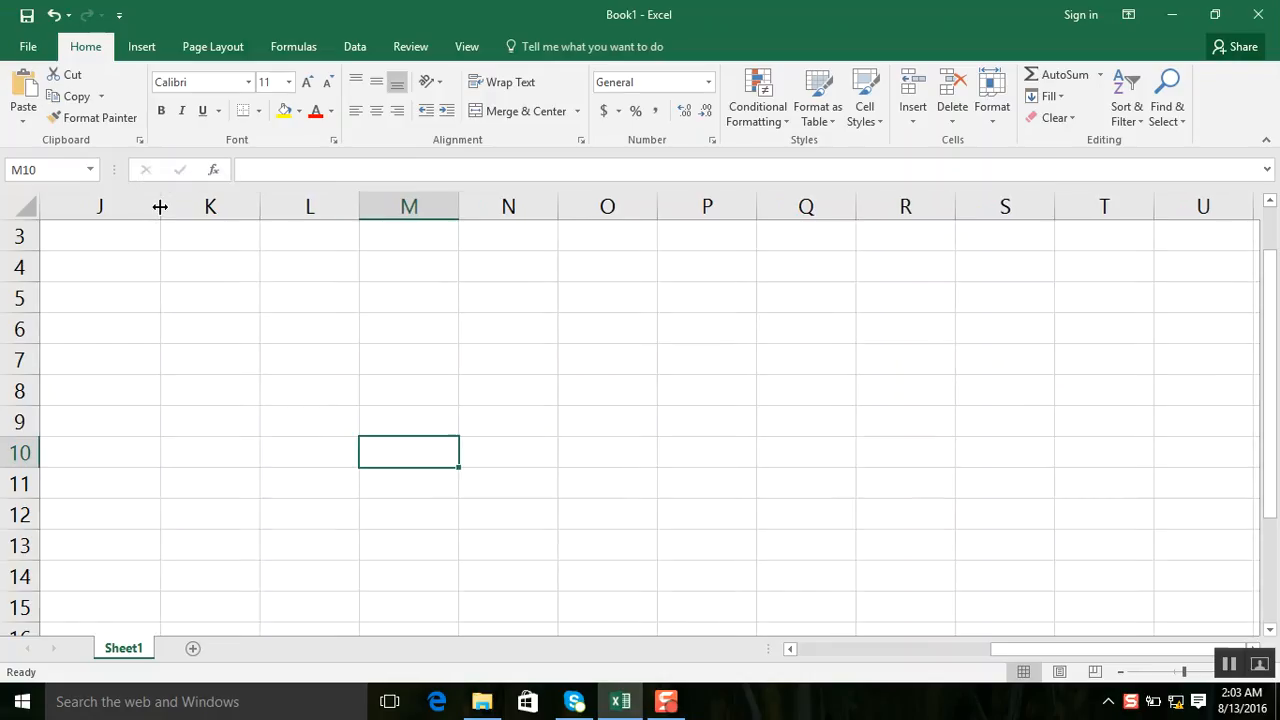
# Enter the column header "branch name" in cell J3.
pyautogui.click(125, 243)
pyautogui.write('br')
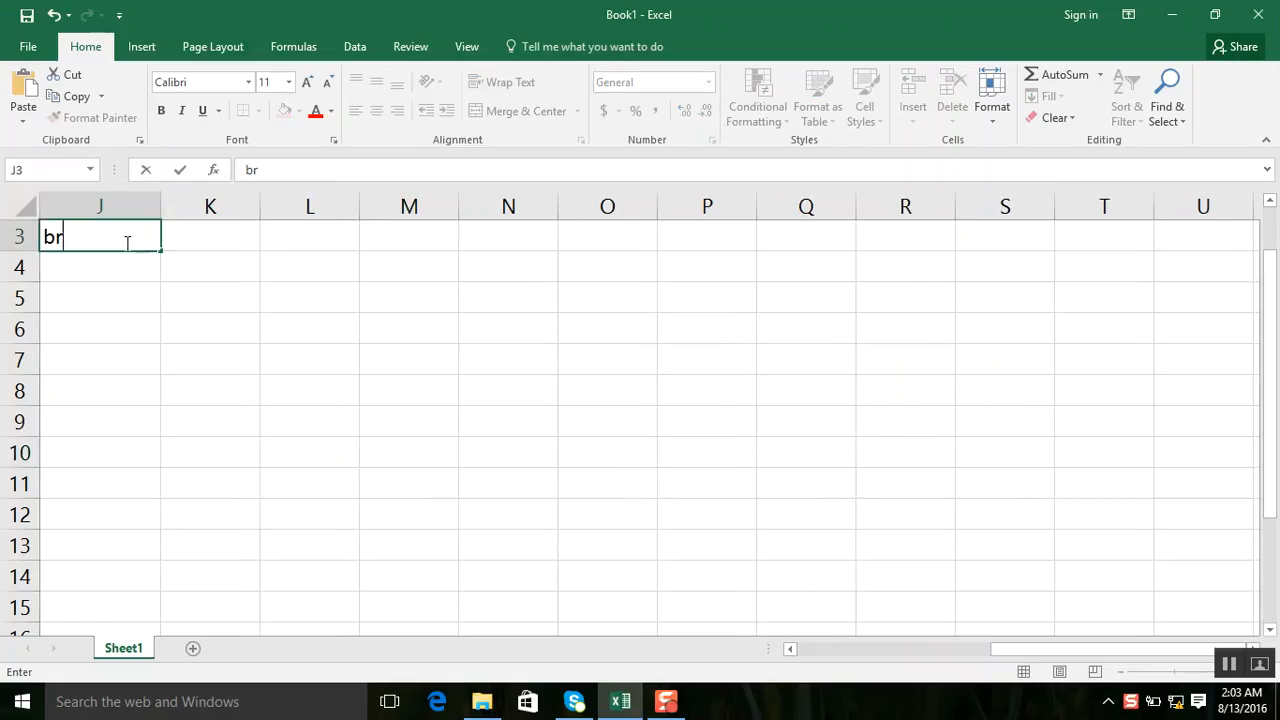
pyautogui.write('anch name')
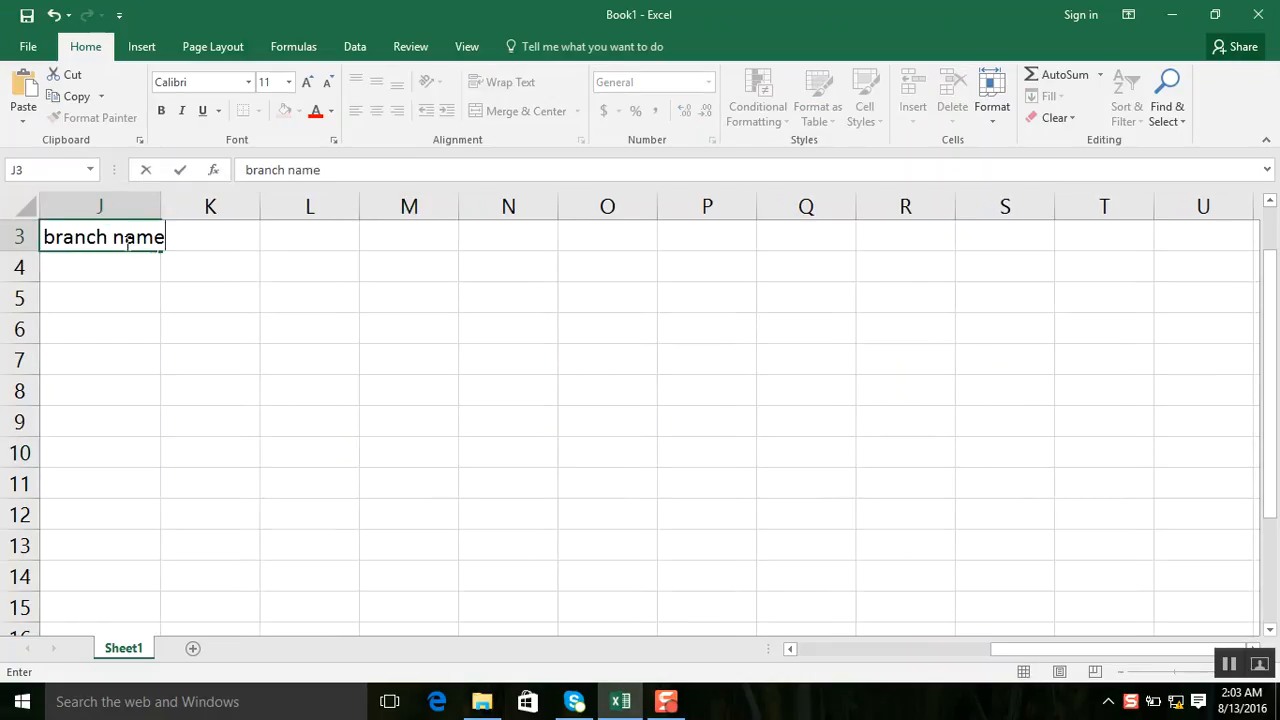
pyautogui.press('Return')
# List the branches lahore, karchi and okara in cells J4 to J6 under the branch name header.
pyautogui.write('l')
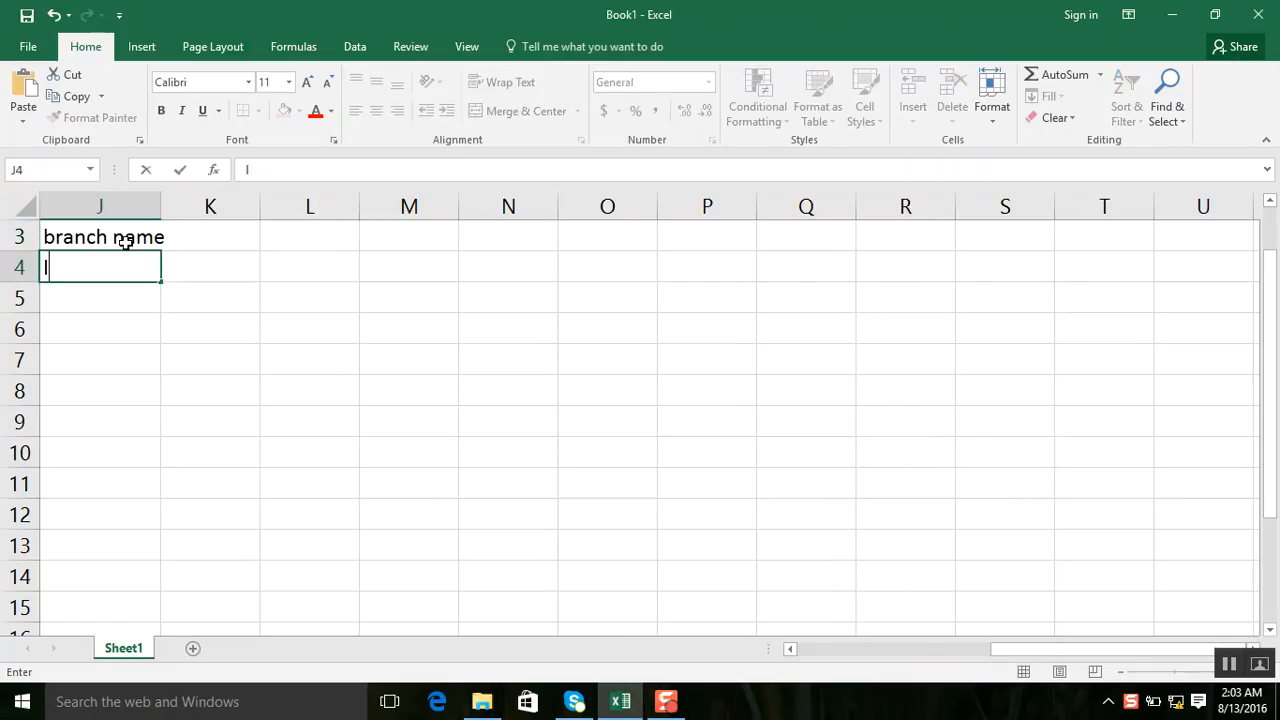
pyautogui.write('ahore')
pyautogui.press('Return')
pyautogui.write('karchi')
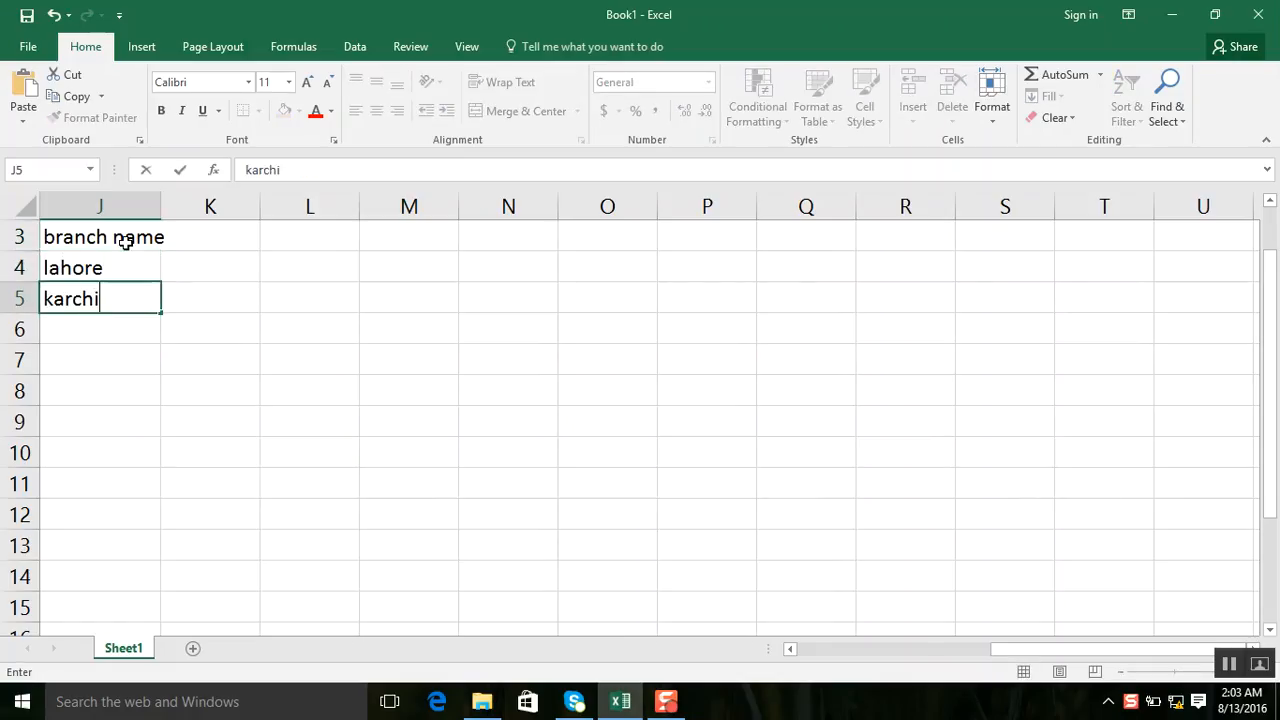
pyautogui.press('Return')
pyautogui.write('okara')
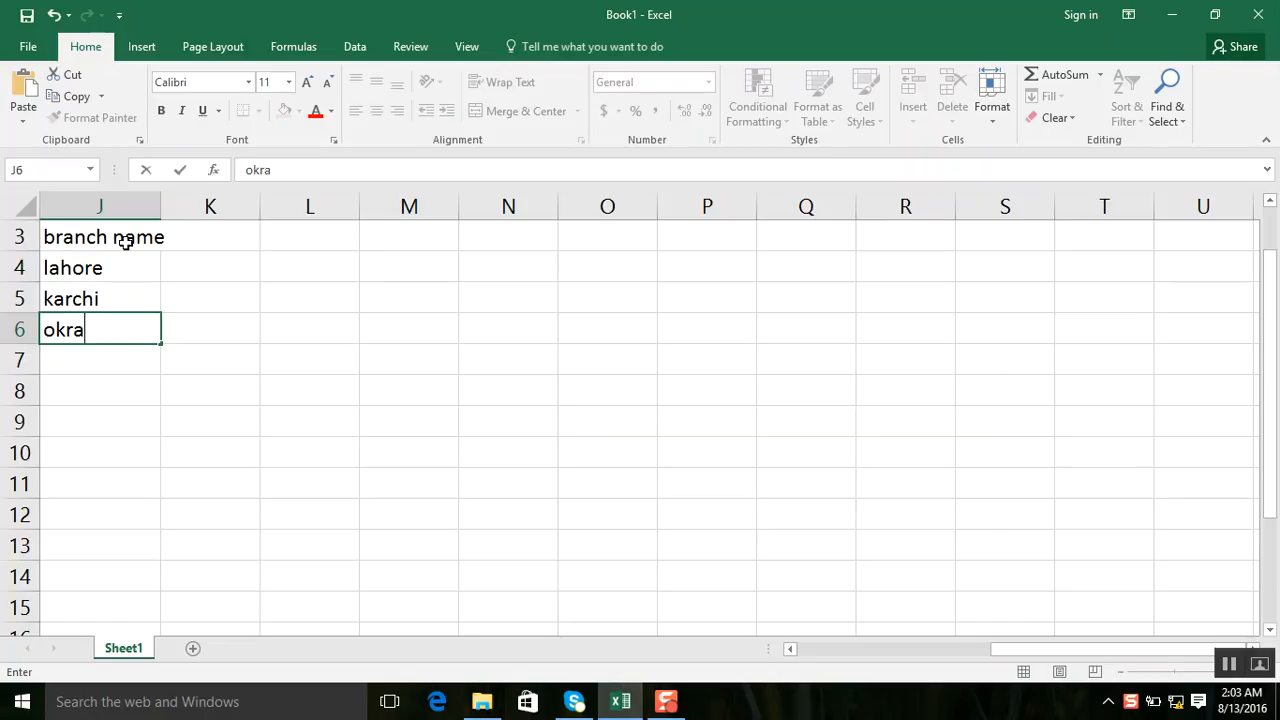
pyautogui.press('BackSpace')
pyautogui.press('BackSpace')
pyautogui.write('ara')
pyautogui.press('Return')
# Add the branches Renala and multan in cells J7 and J8 to complete the branch list.
pyautogui.write('REn')
pyautogui.press('BackSpace')
pyautogui.press('BackSpace')
pyautogui.write('enala')
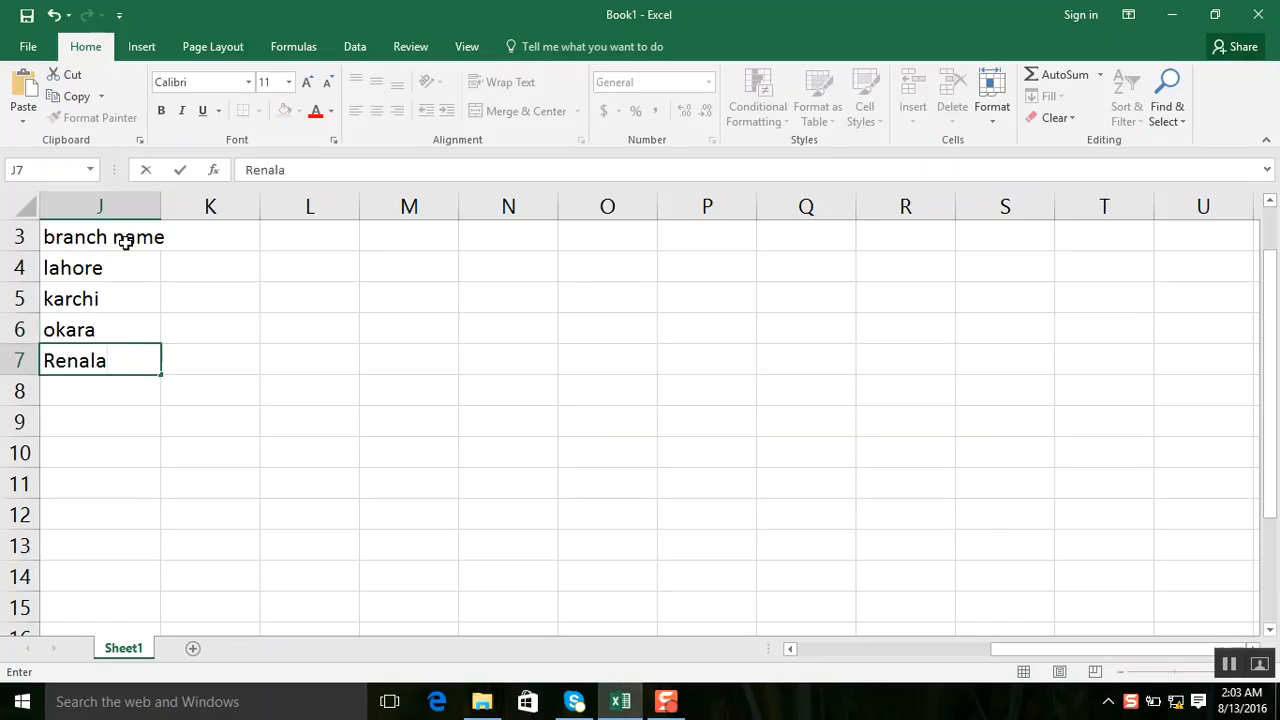
pyautogui.hotkey('ctrl', 'Return')
pyautogui.press('Return')
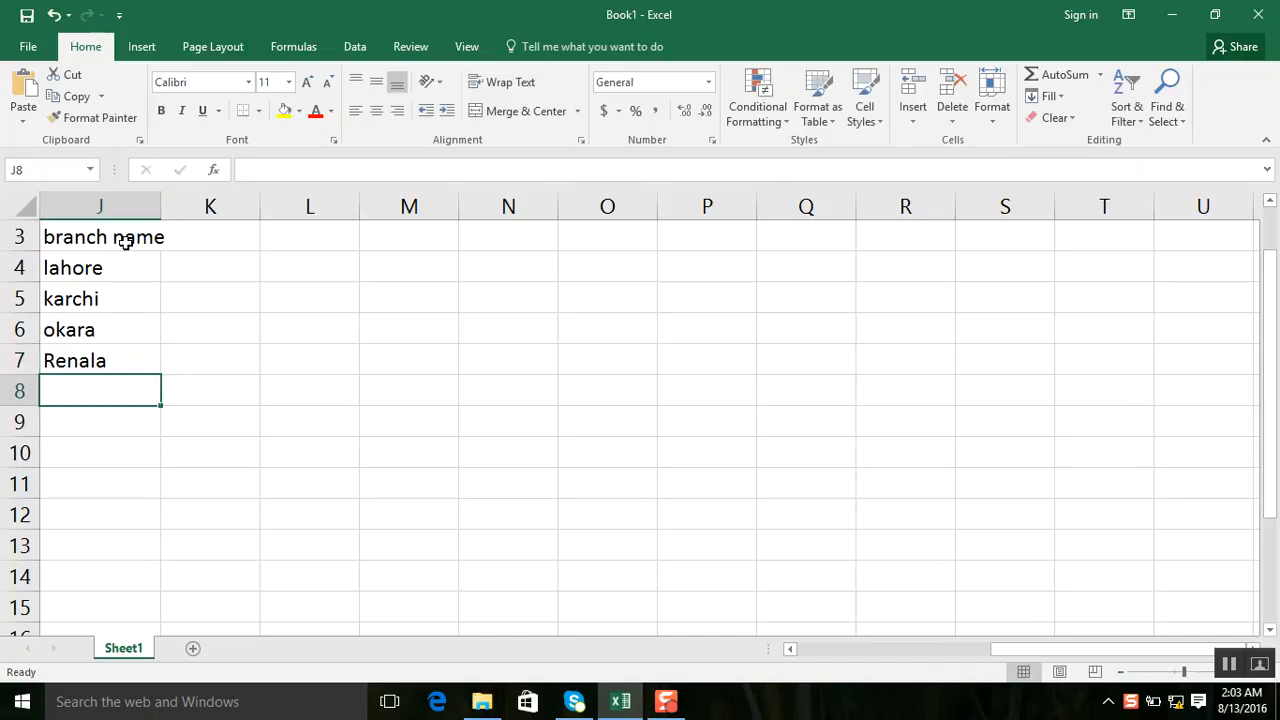
pyautogui.write('multan')
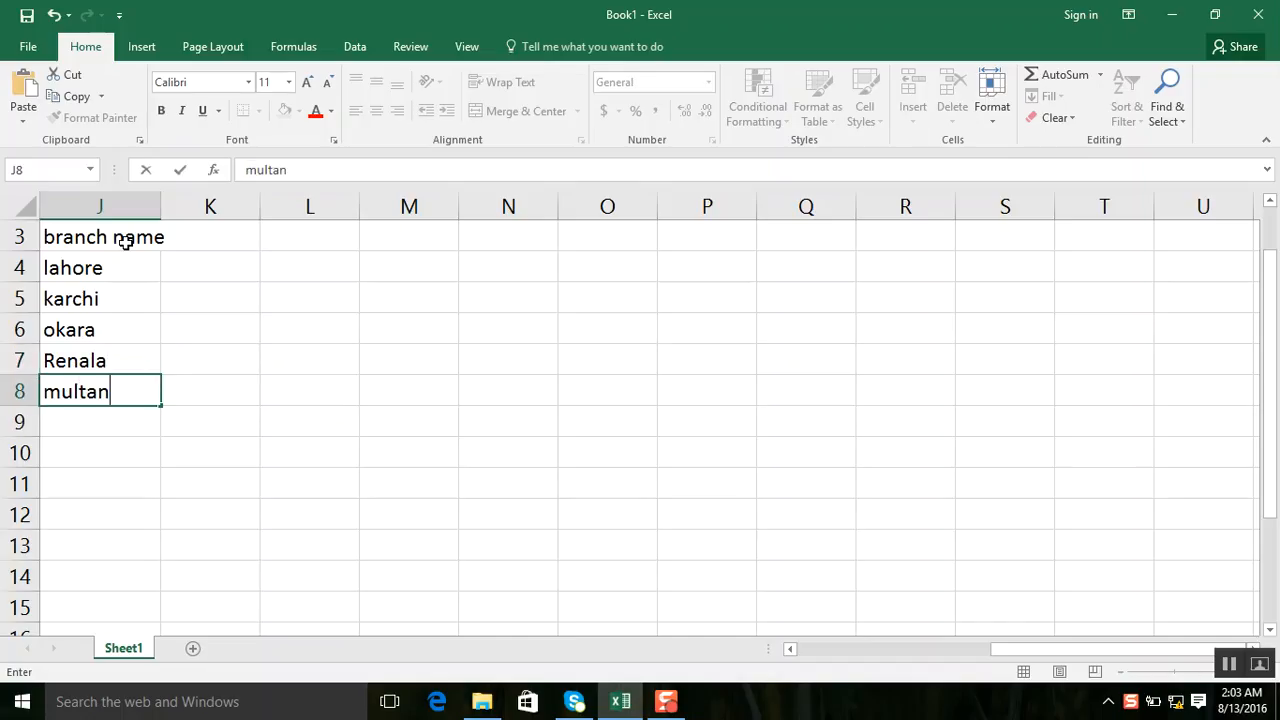
pyautogui.hotkey('ctrl', 'Return')
# Enter the column header "net sale" in cell K3, beside the branch name header.
pyautogui.press('Right')
pyautogui.press('Up')
pyautogui.press('Up')
pyautogui.press('Up')
pyautogui.press('Up')
pyautogui.press('Up')
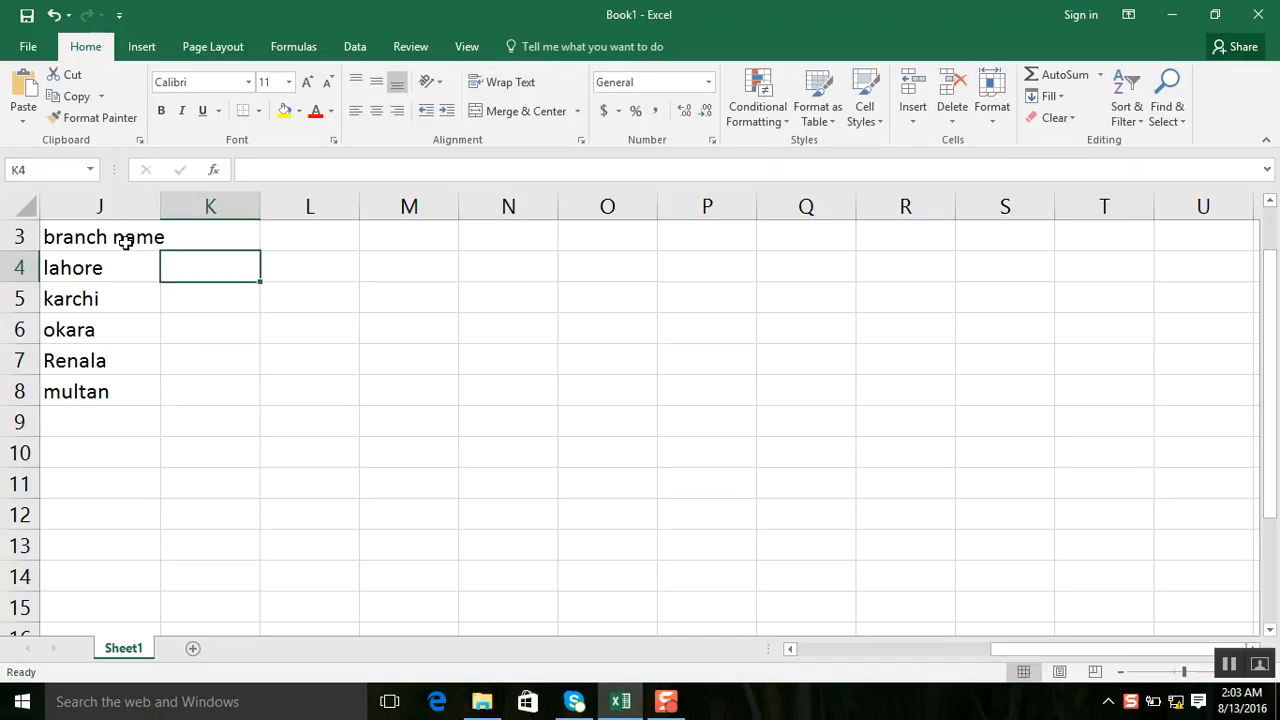
pyautogui.write('ne')
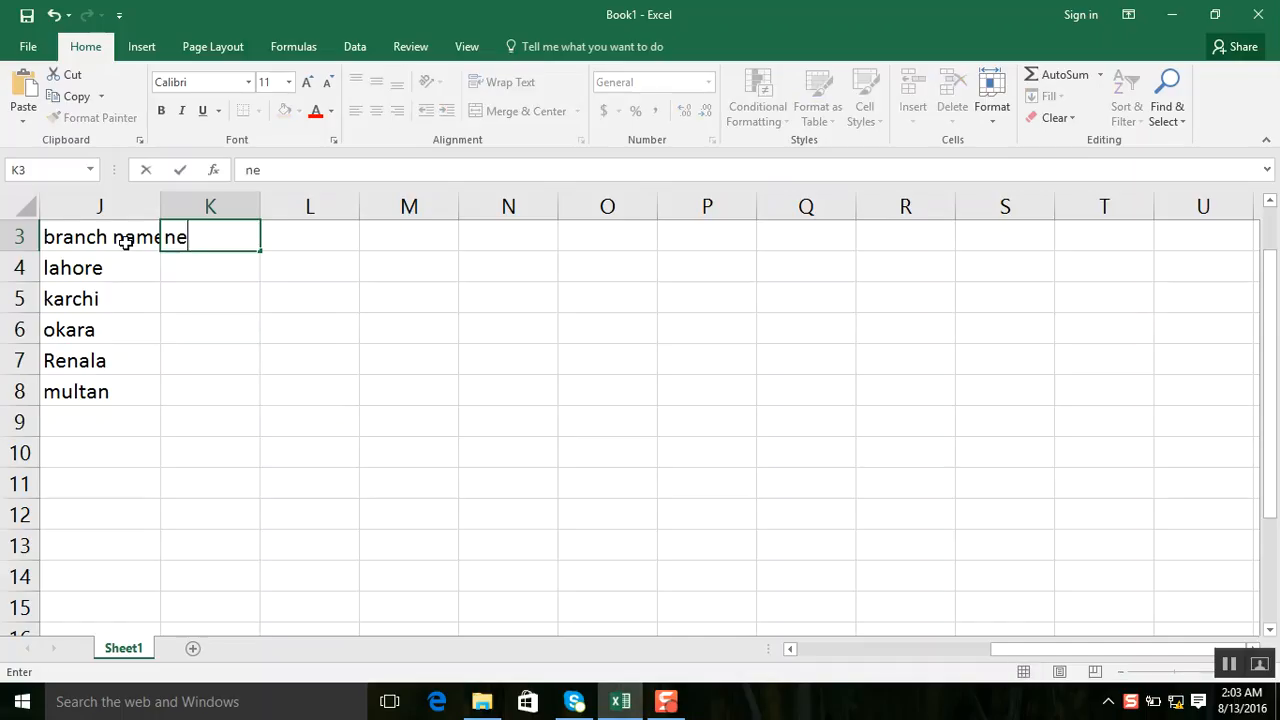
pyautogui.write('t sale')
pyautogui.press('Return')
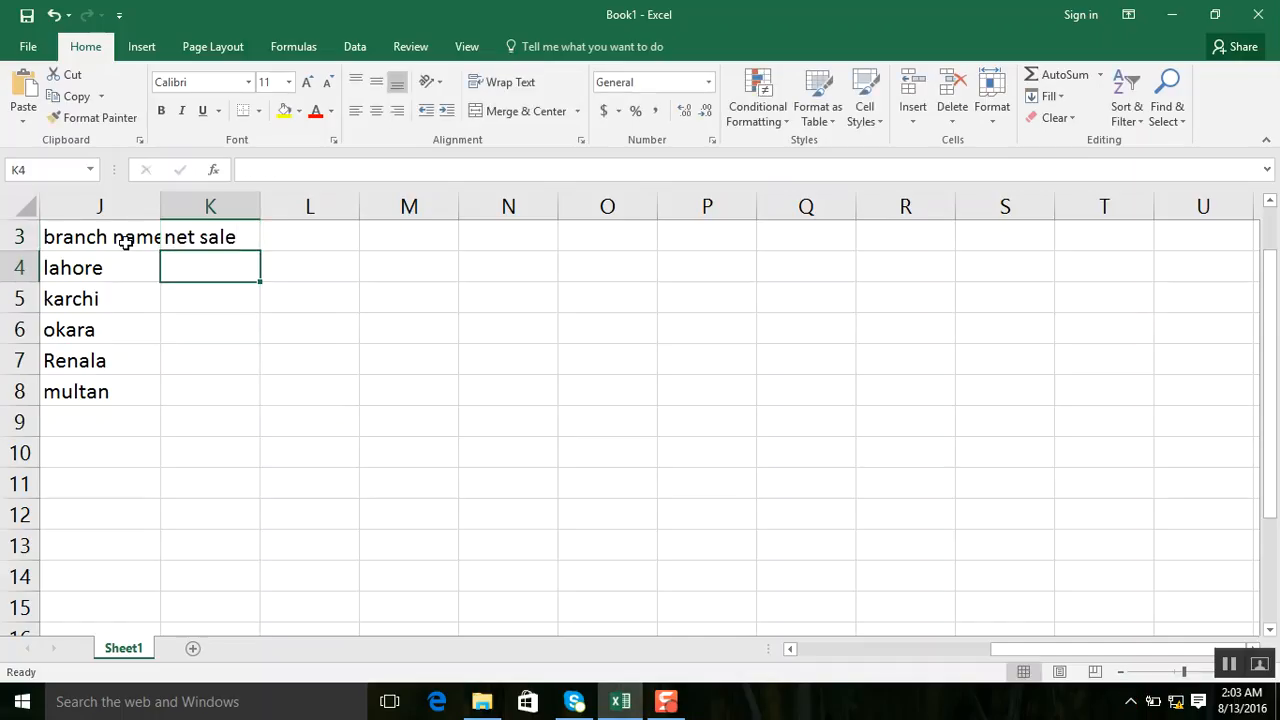
# Fill the net sale column, K4 to K8, with 20000, 10000, 30000, 40000 and 50000.
pyautogui.write('200000')
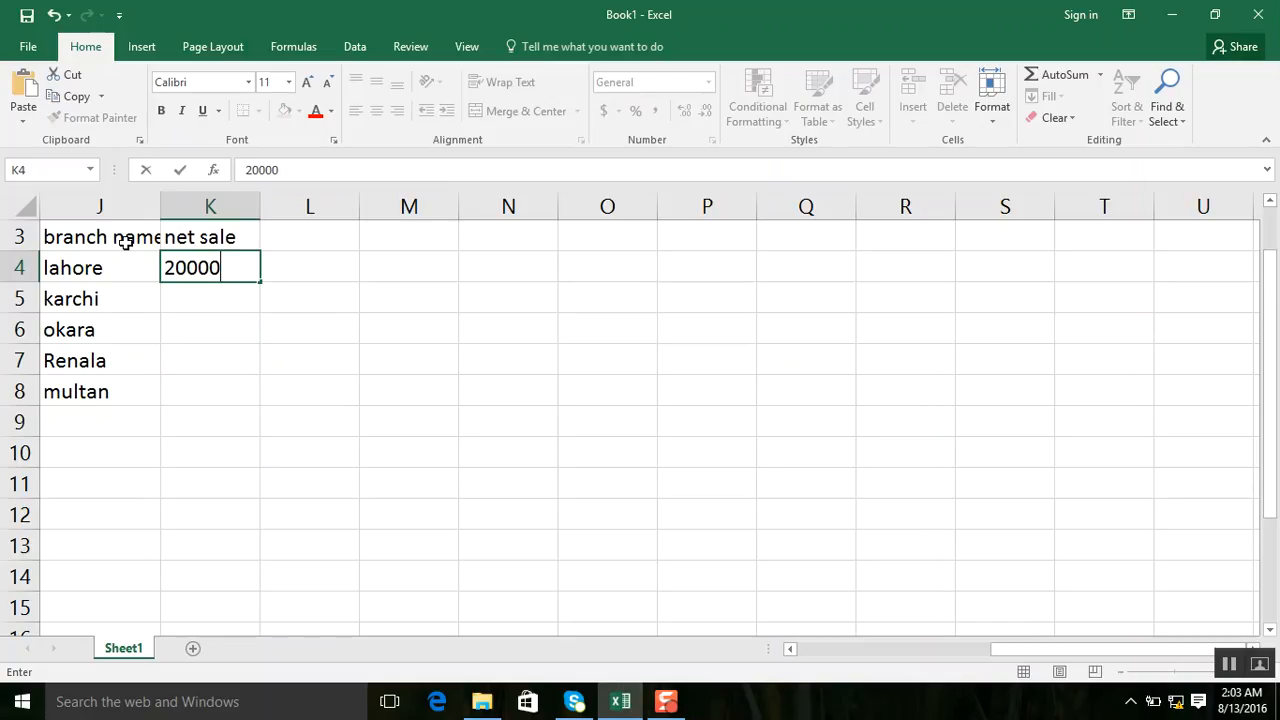
pyautogui.press('BackSpace')
pyautogui.press('Return')
pyautogui.write('10000')
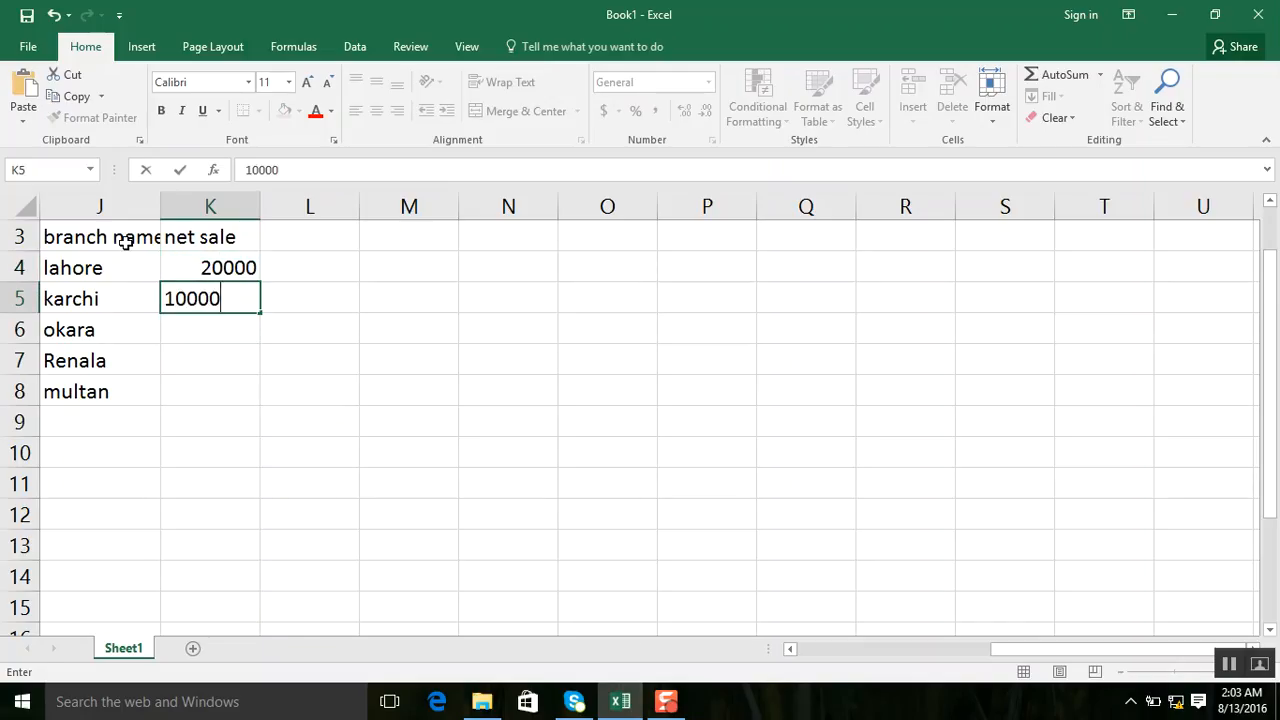
pyautogui.press('Return')
pyautogui.write('30000')
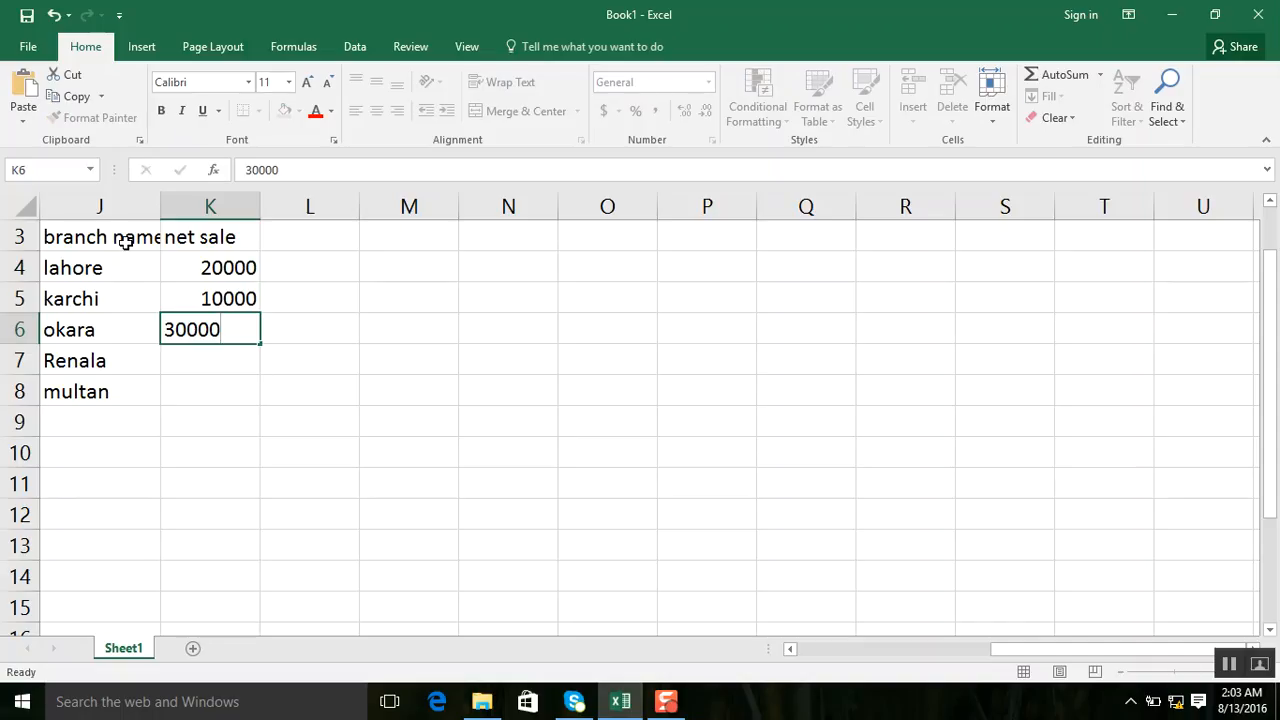
pyautogui.press('Return')
pyautogui.write('4')
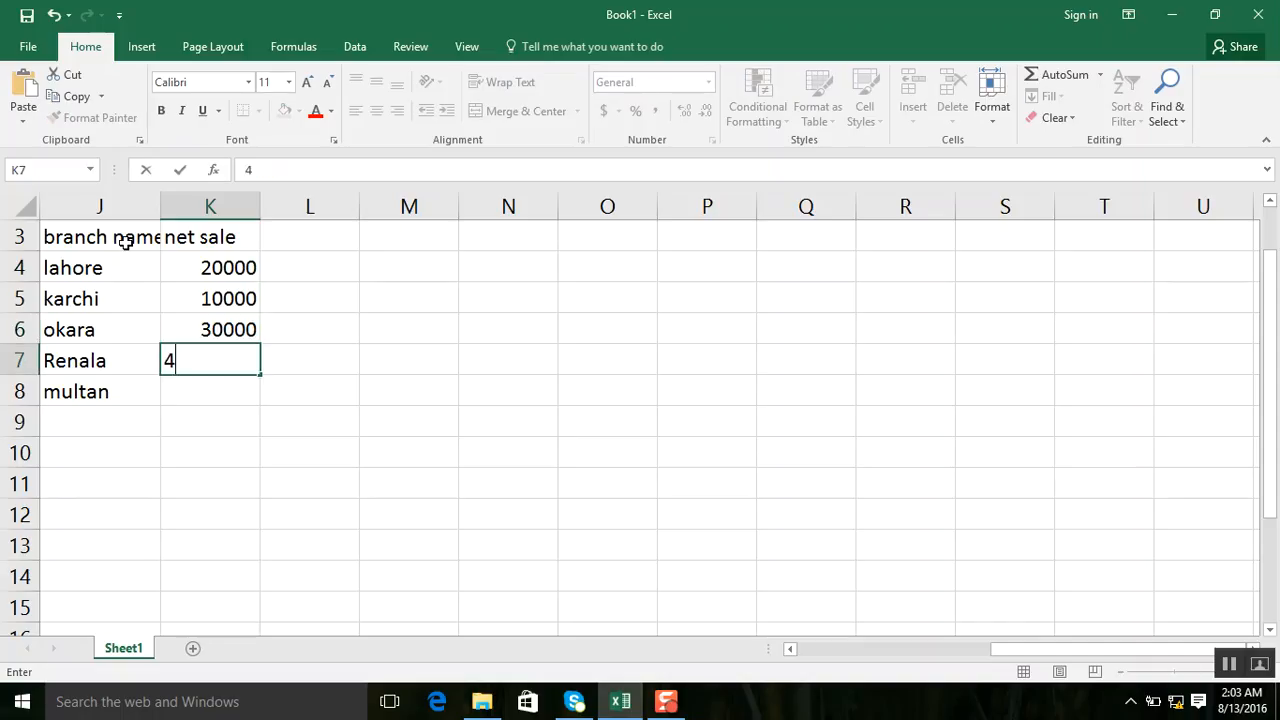
pyautogui.write('0000')
pyautogui.press('Return')
pyautogui.write('50000')
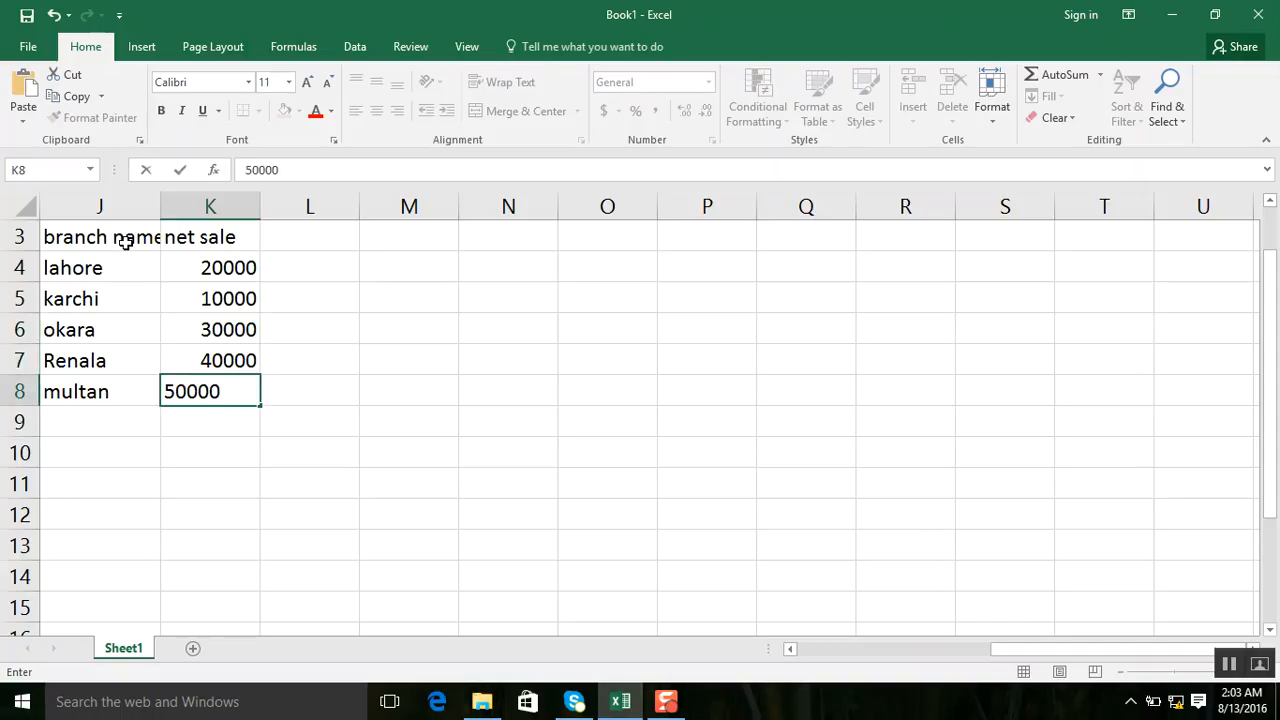
pyautogui.press('Tab')
# Enter the column header "net exp" in cell L3, beside the net sale header.
pyautogui.press('Up')
pyautogui.press('Up')
pyautogui.press('Up')
pyautogui.press('Up')
pyautogui.press('Up')
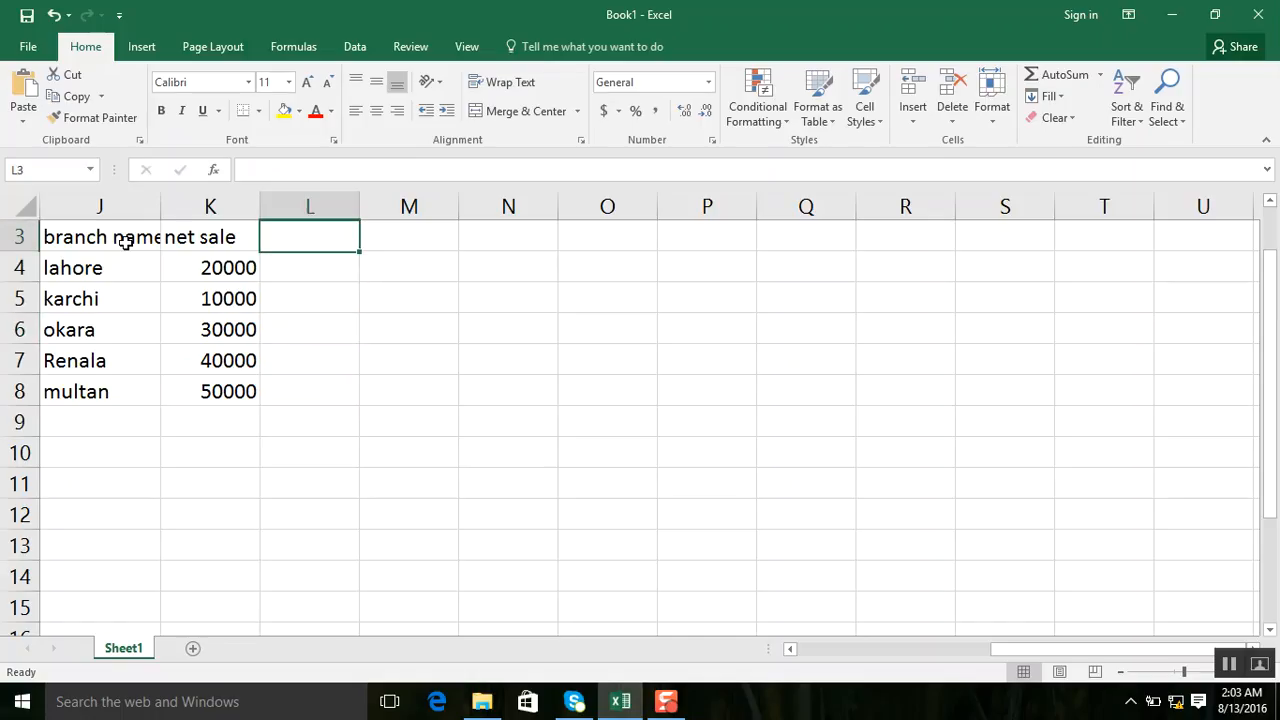
pyautogui.write('net e')
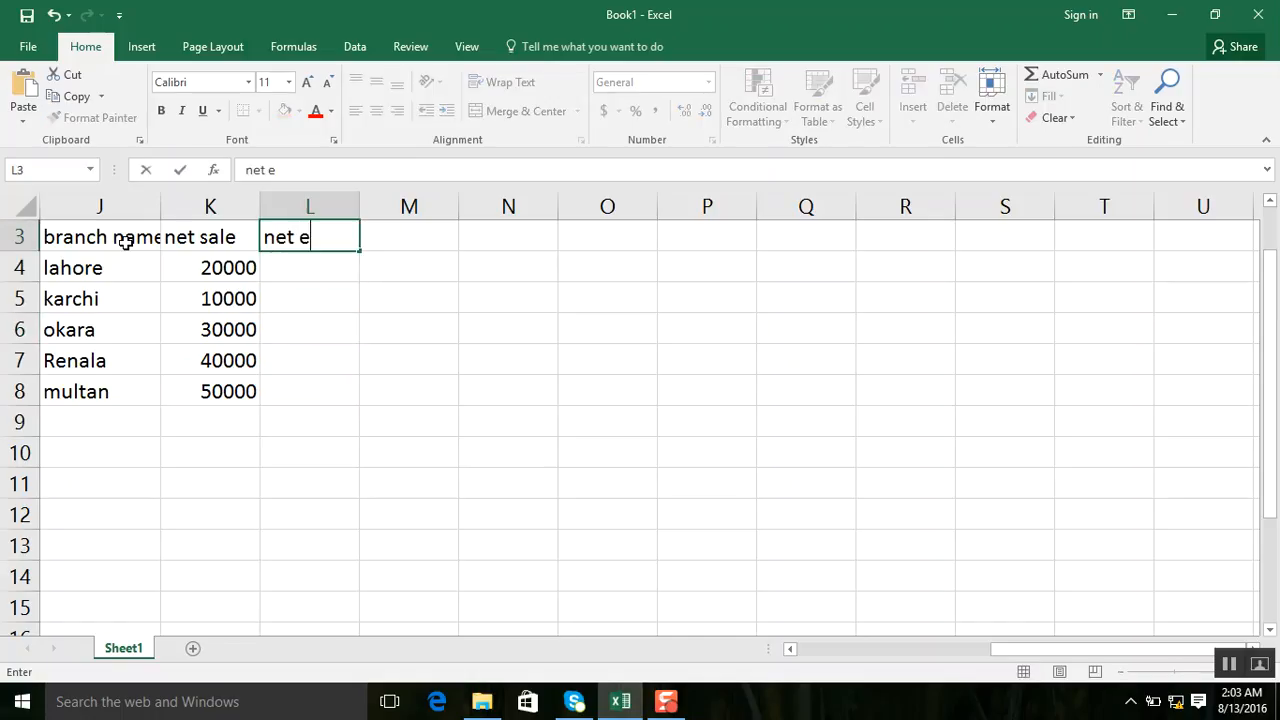
pyautogui.write('xp')
pyautogui.press('Return')
# Fill the net exp column, L4 to L8, with 10000, 2000, 12000, 20000 and 25000.
pyautogui.write('10000')
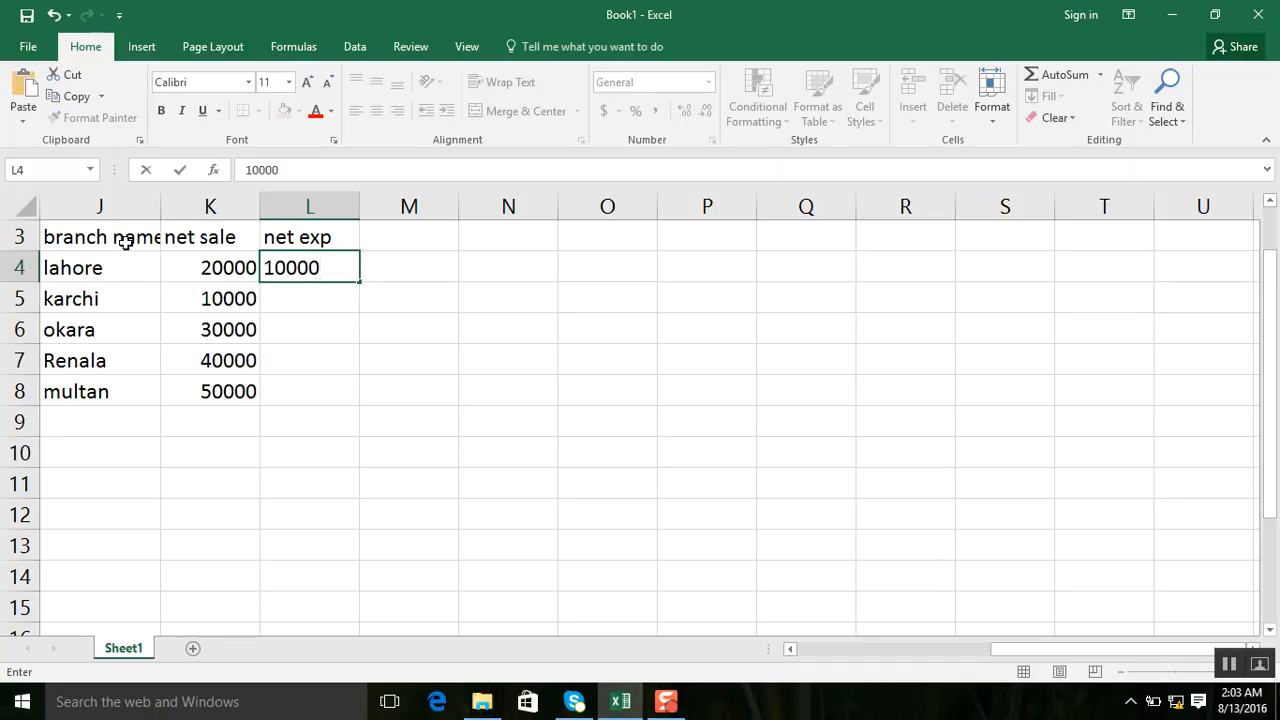
pyautogui.press('Return')
pyautogui.write('2000')
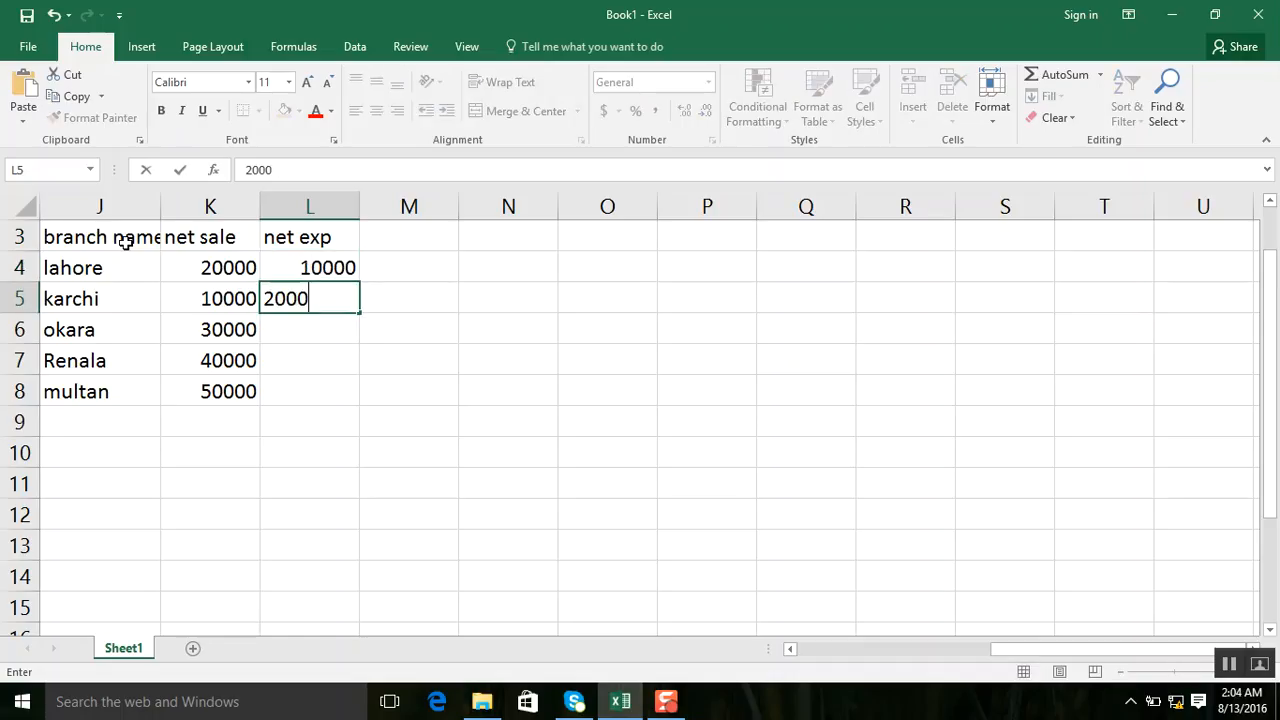
pyautogui.press('Return')
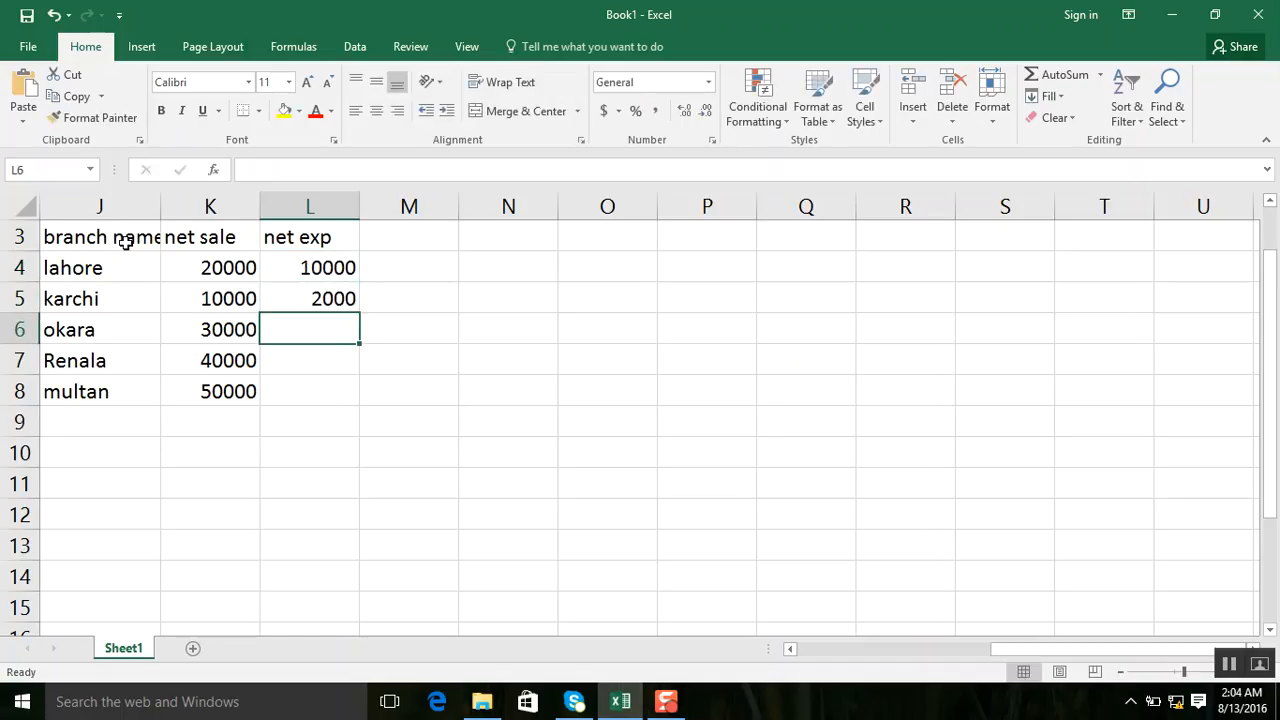
pyautogui.write('12000')
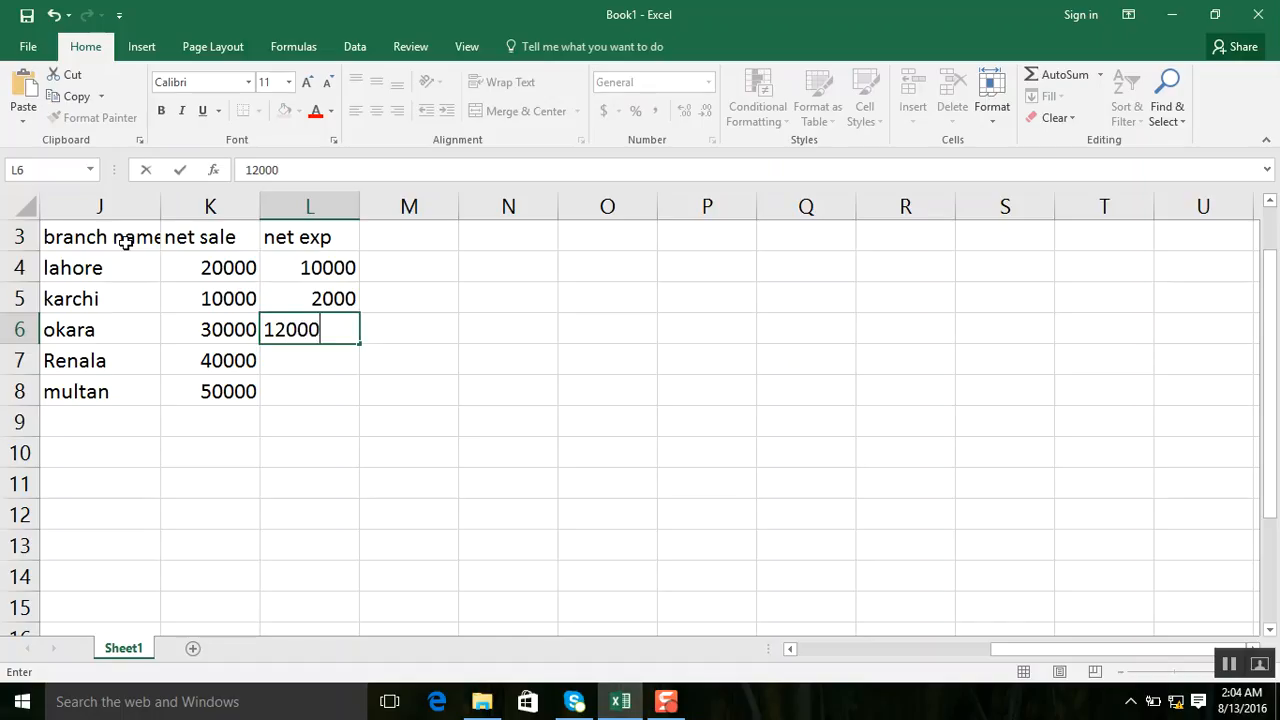
pyautogui.press('Return')
pyautogui.write('2')
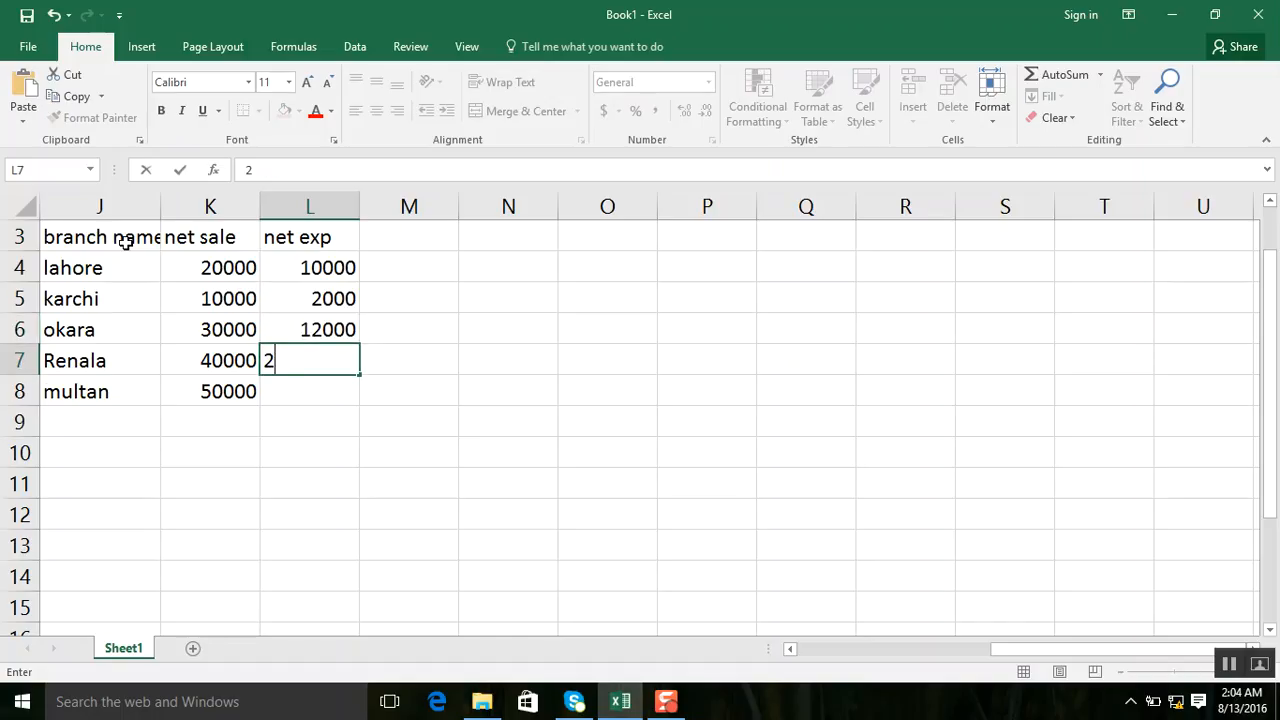
pyautogui.write('0000')
pyautogui.press('Return')
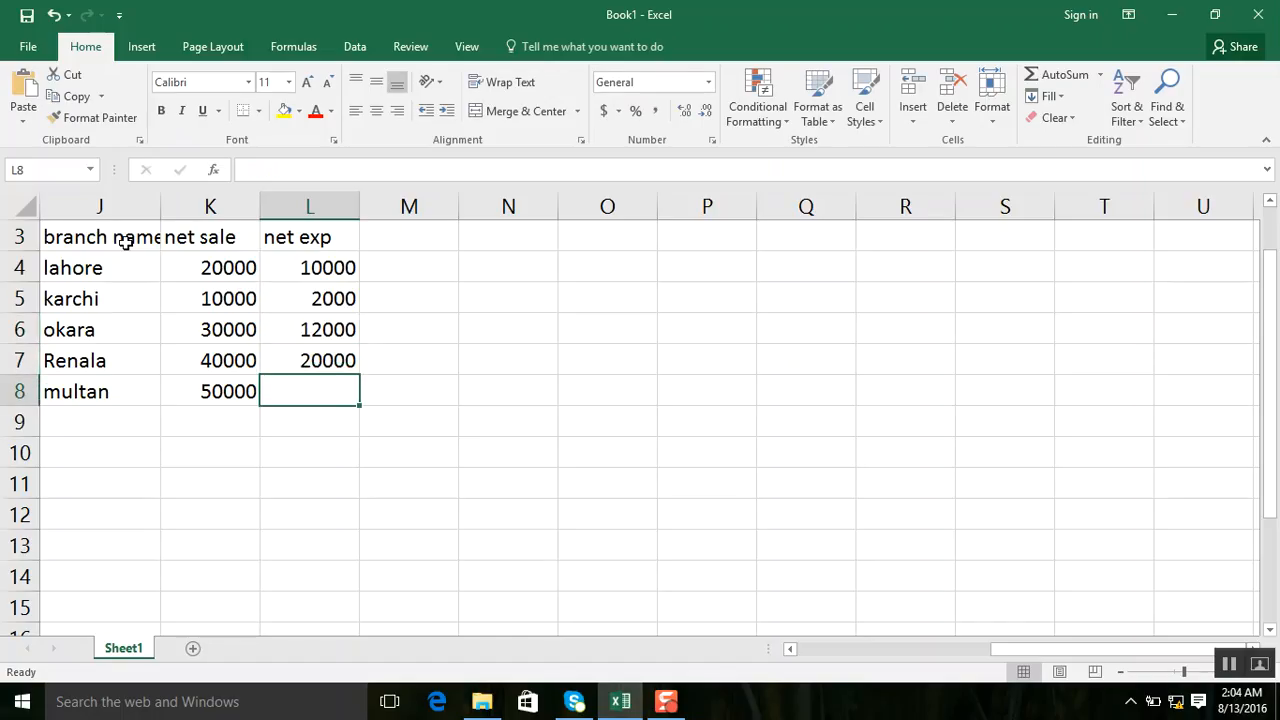
pyautogui.write('250000')
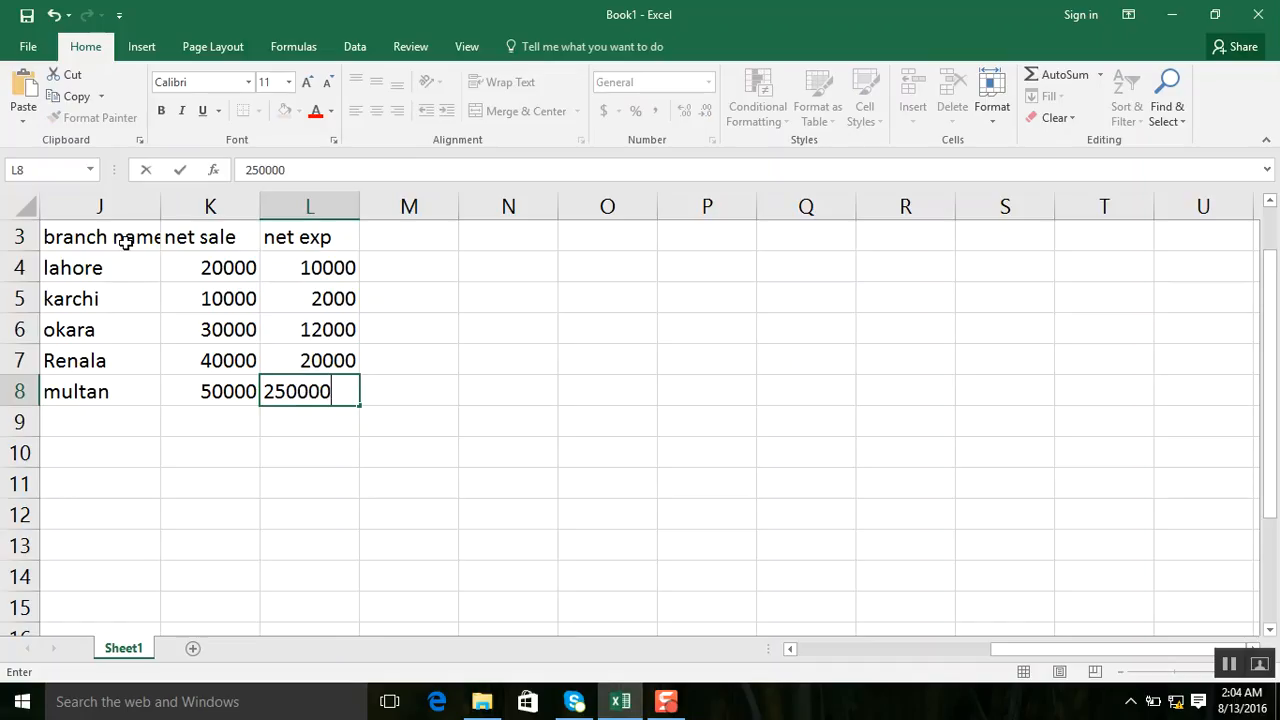
pyautogui.press('BackSpace')
pyautogui.press('Tab')
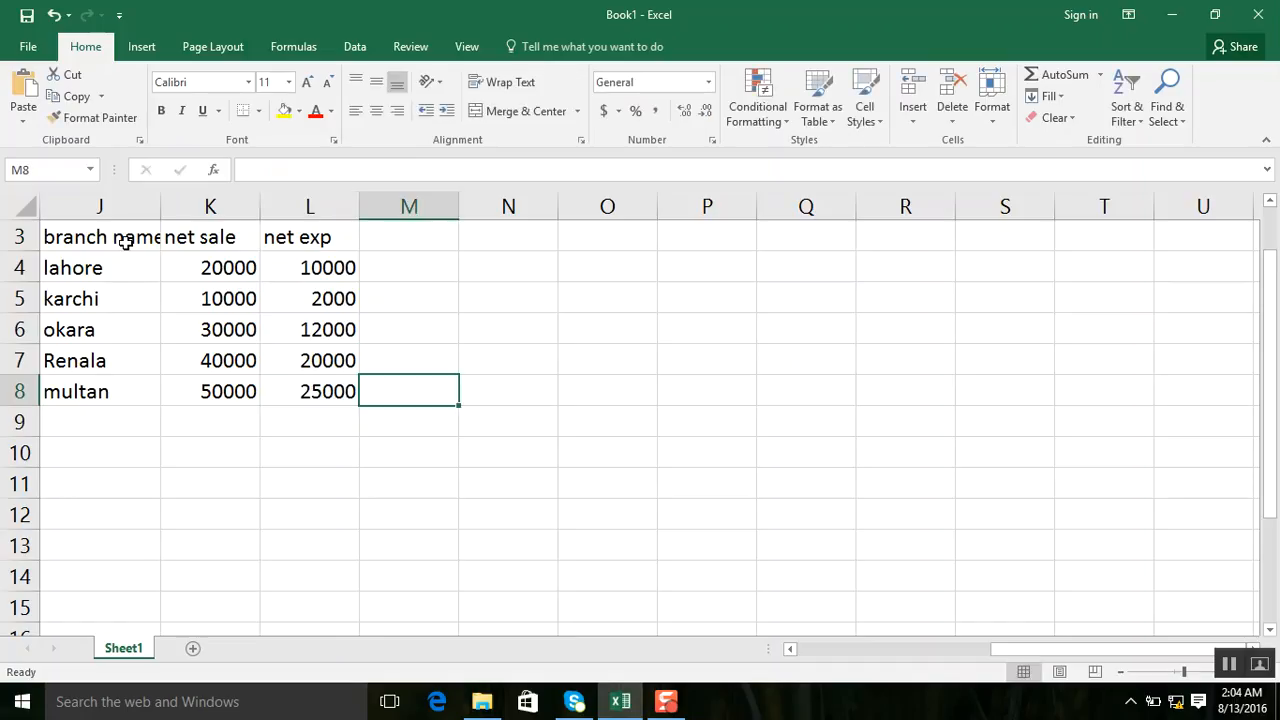
# Enter the column header "net income" in cell M3, beside the net exp header.
pyautogui.press('Up')
pyautogui.press('Up')
pyautogui.press('Up')
pyautogui.press('Up')
pyautogui.press('Up')
pyautogui.write('ne')
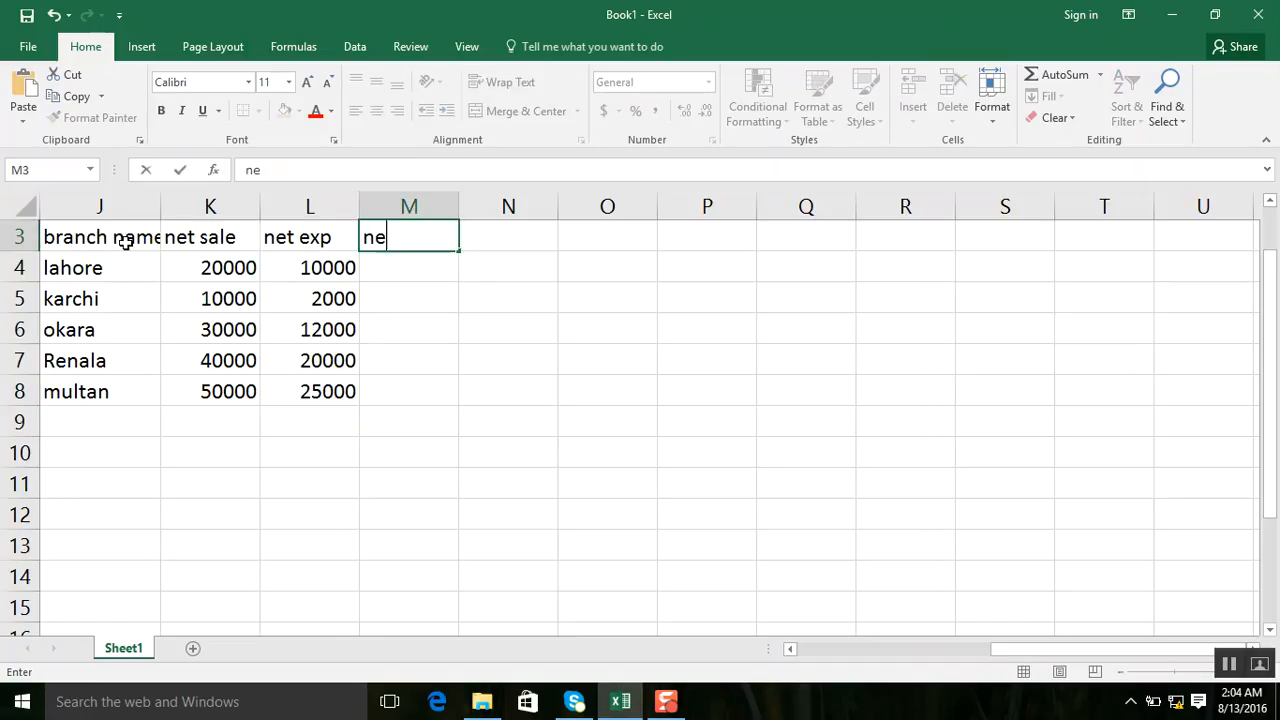
pyautogui.write('t income')
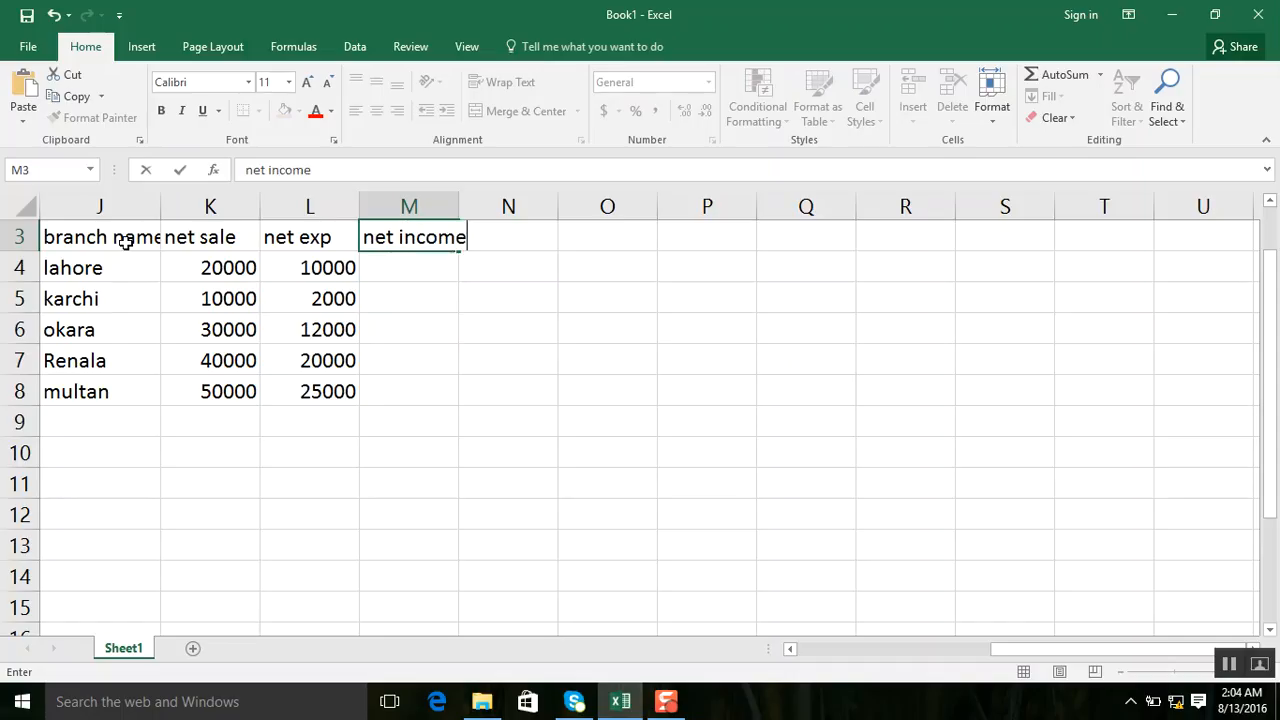
pyautogui.press('Return')
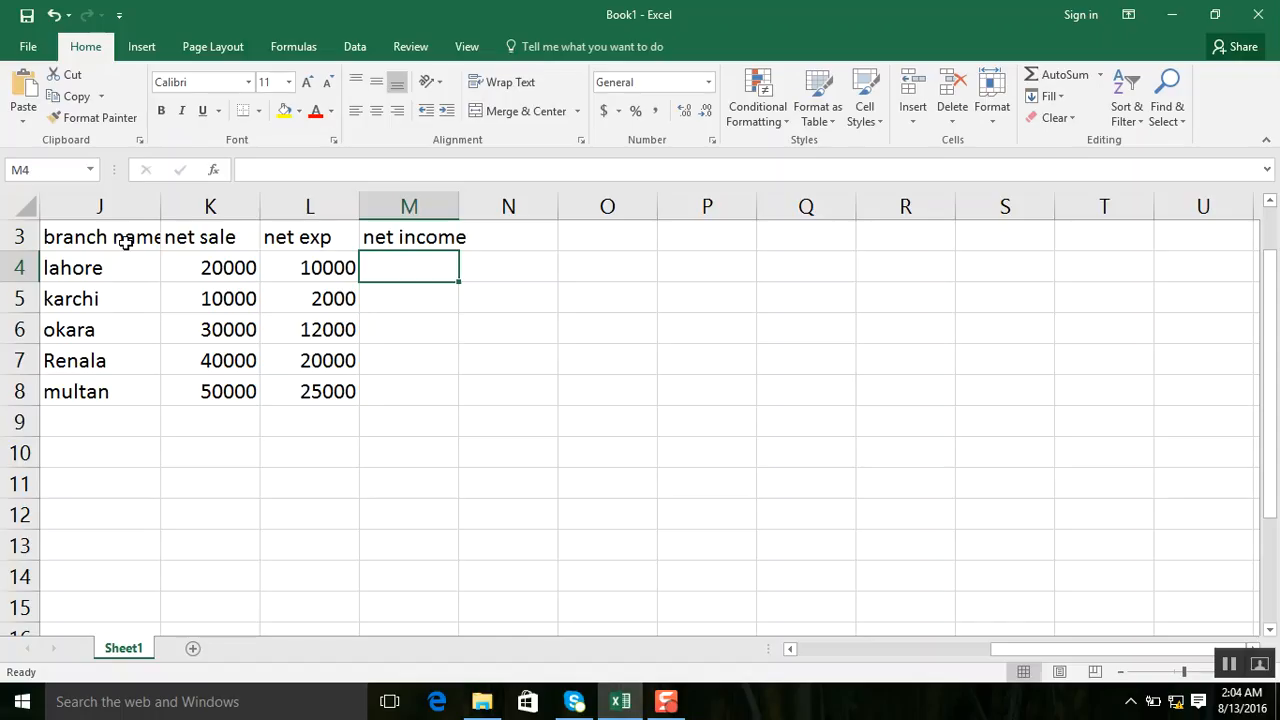
# Calculate lahore's net income in M4 with the formula =K4-L4 and fill it down to M8.
pyautogui.write('=')
pyautogui.click(192, 266)
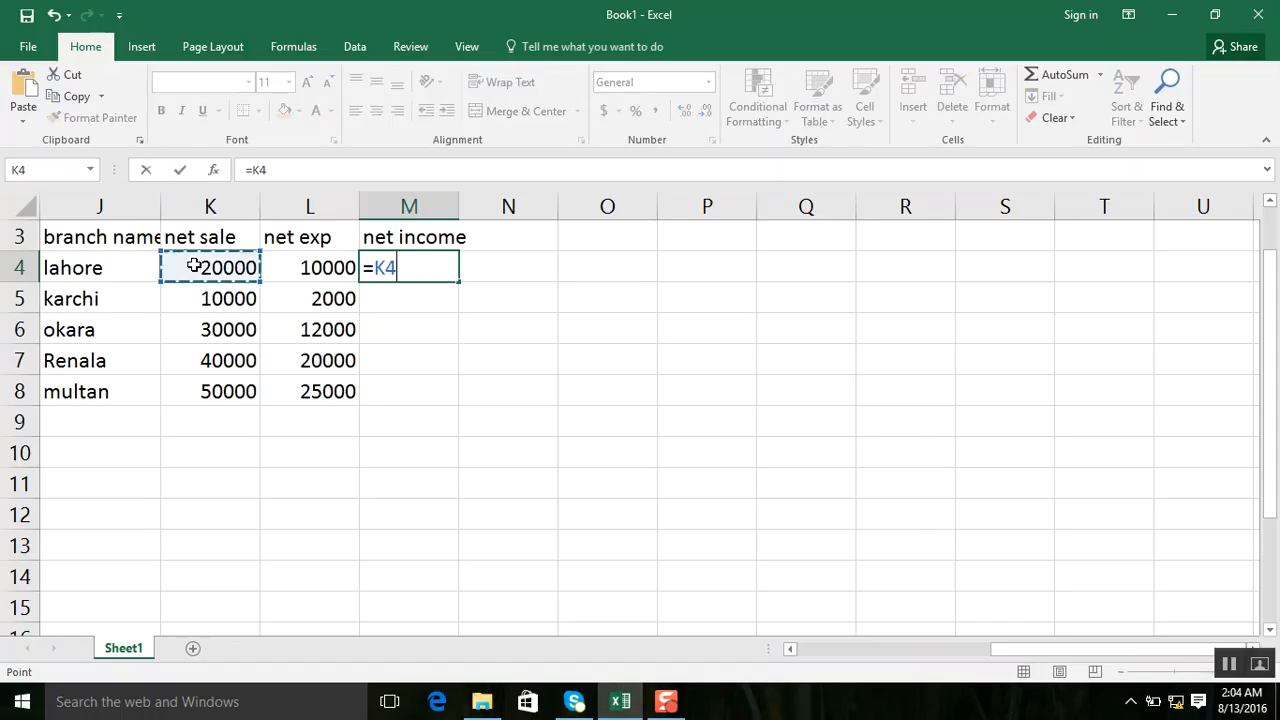
pyautogui.write('-')
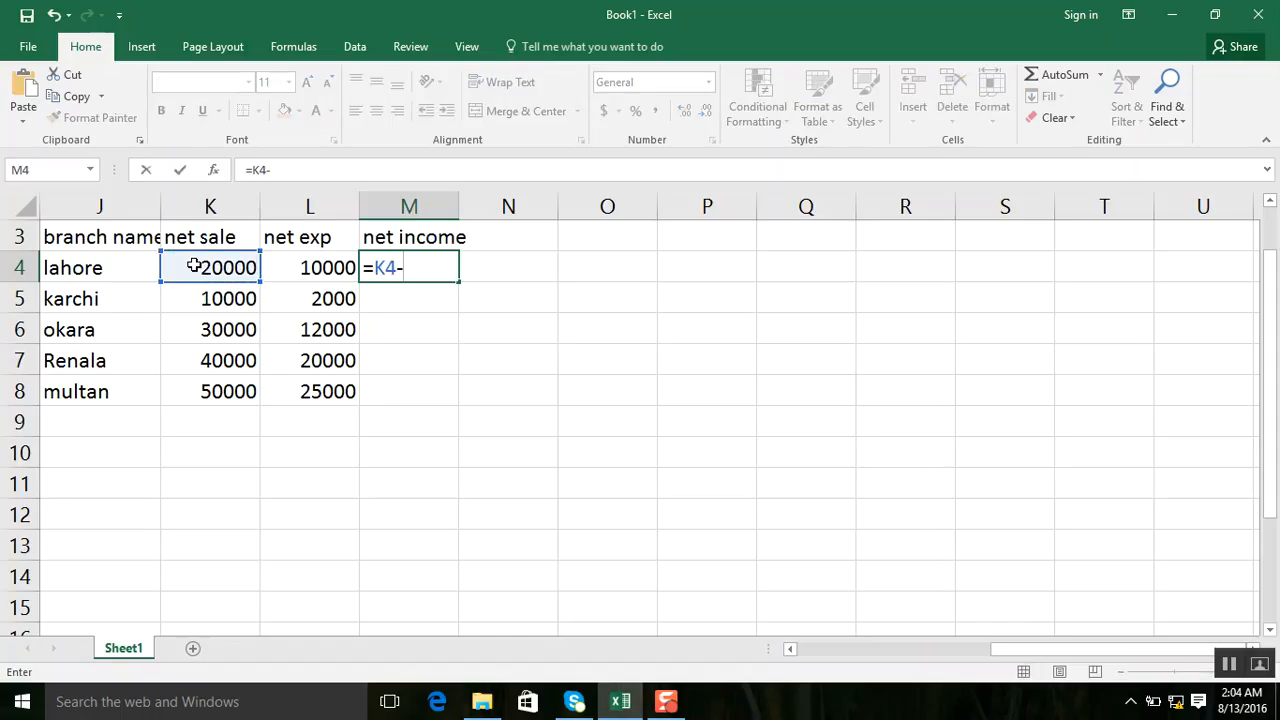
pyautogui.click(311, 268)
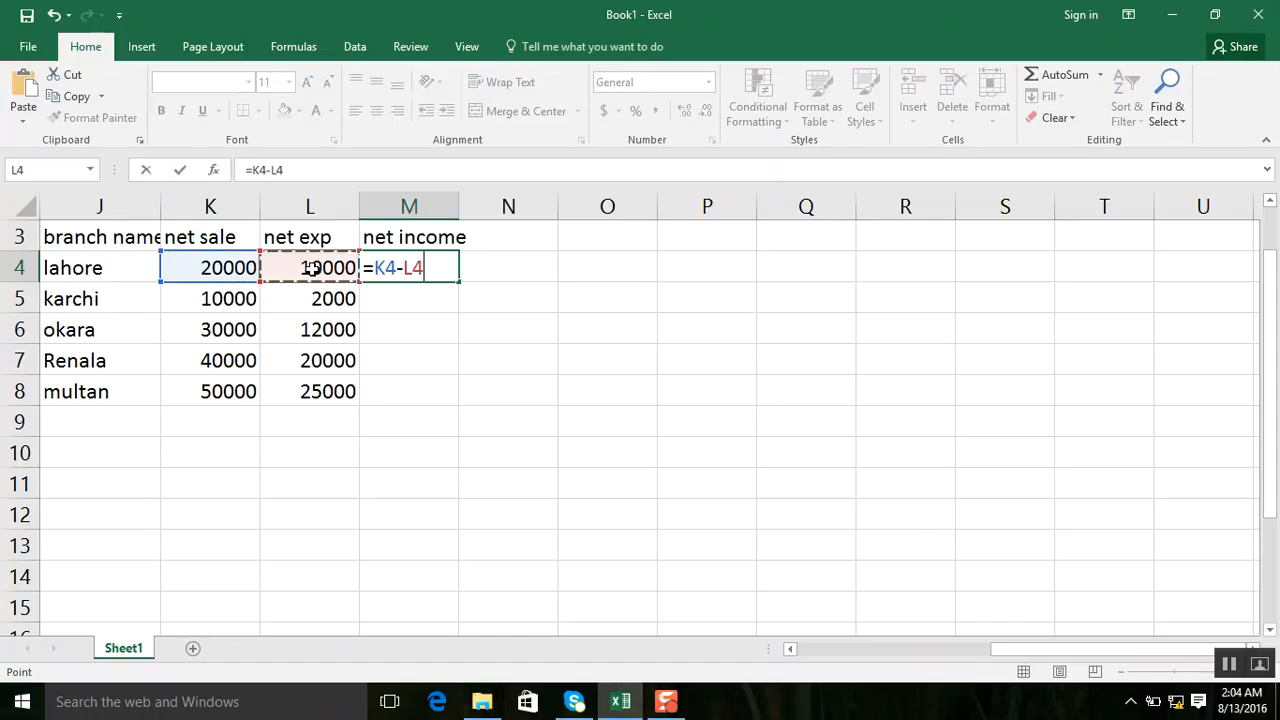
pyautogui.press('Return')
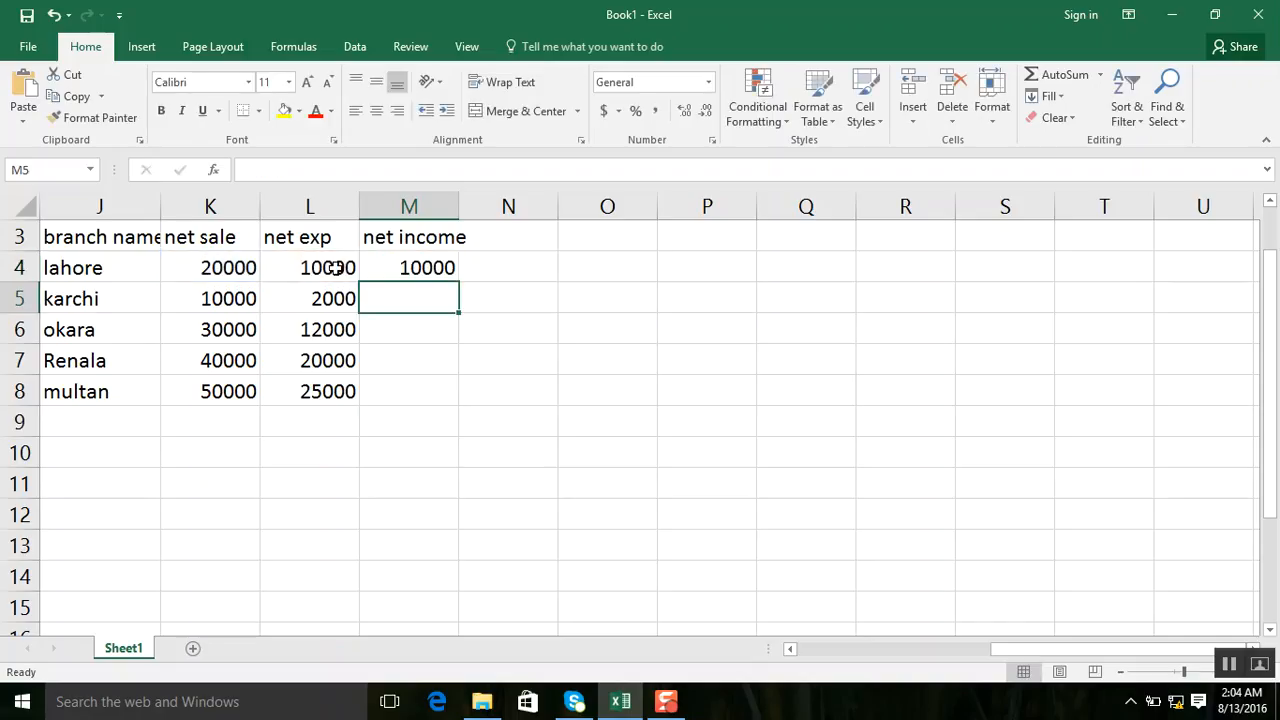
pyautogui.click(451, 257)
pyautogui.moveTo(458, 282); pyautogui.dragTo(463, 393)
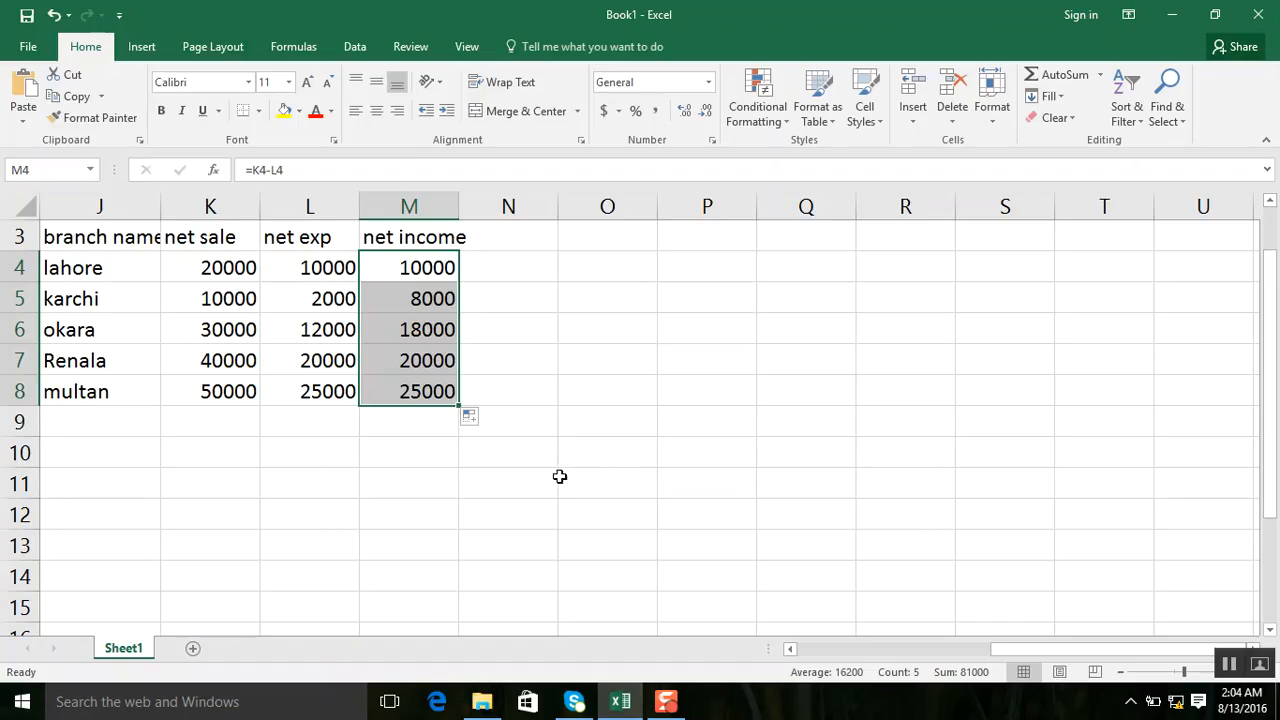
# Enter the column header "Name" in cell M11, below the branch table.
pyautogui.click(445, 484)
pyautogui.write('Name')
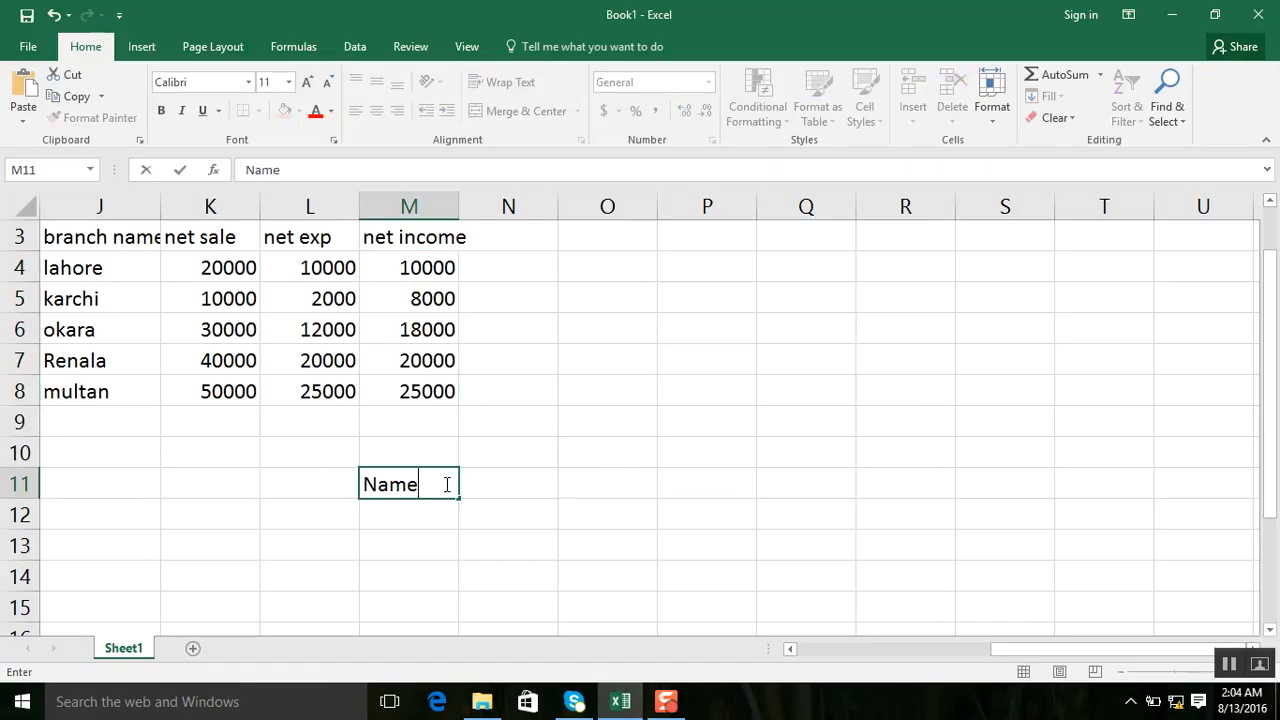
pyautogui.write('all')
pyautogui.press('BackSpace')
pyautogui.press('BackSpace')
pyautogui.write('a')
pyautogui.press('BackSpace')
pyautogui.press('BackSpace')
# Fill the Name column, M12 to M16, with five people's first names.
pyautogui.click(421, 513)
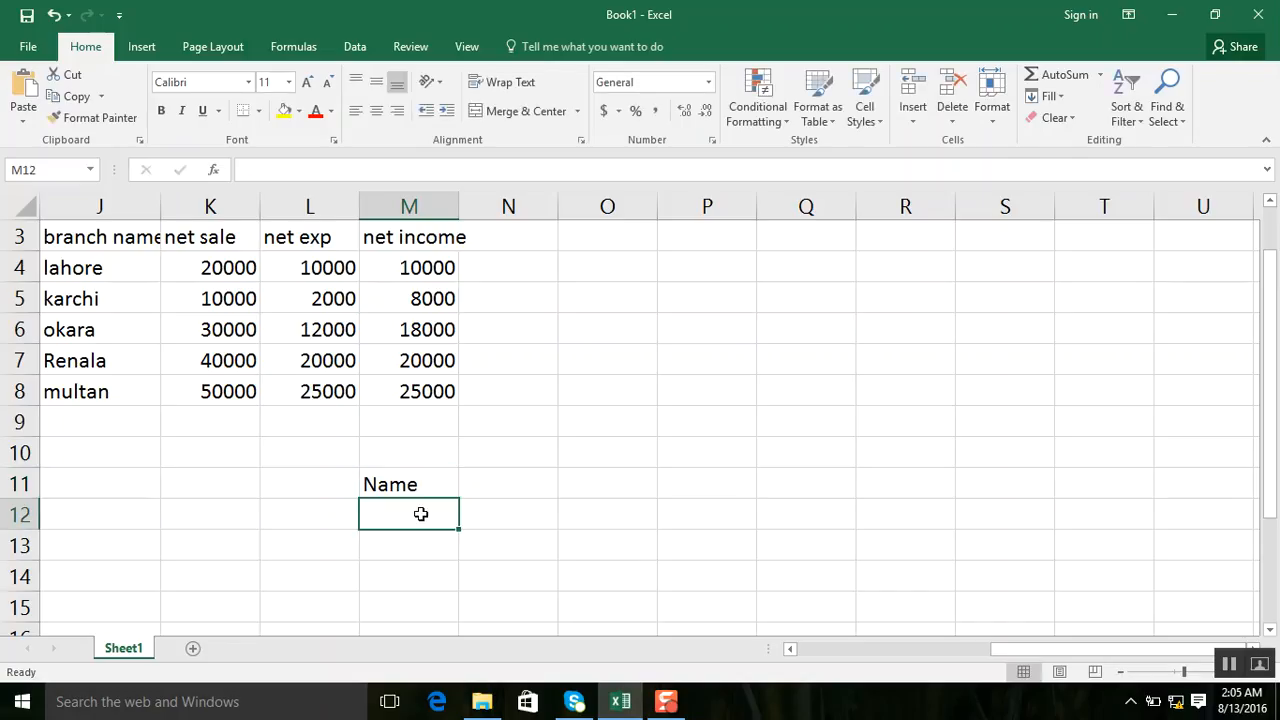
pyautogui.write('ali')
pyautogui.press('Return')
pyautogui.write('ahmad')
pyautogui.press('Return')
pyautogui.write('arif')
pyautogui.press('Return')
pyautogui.write('a')
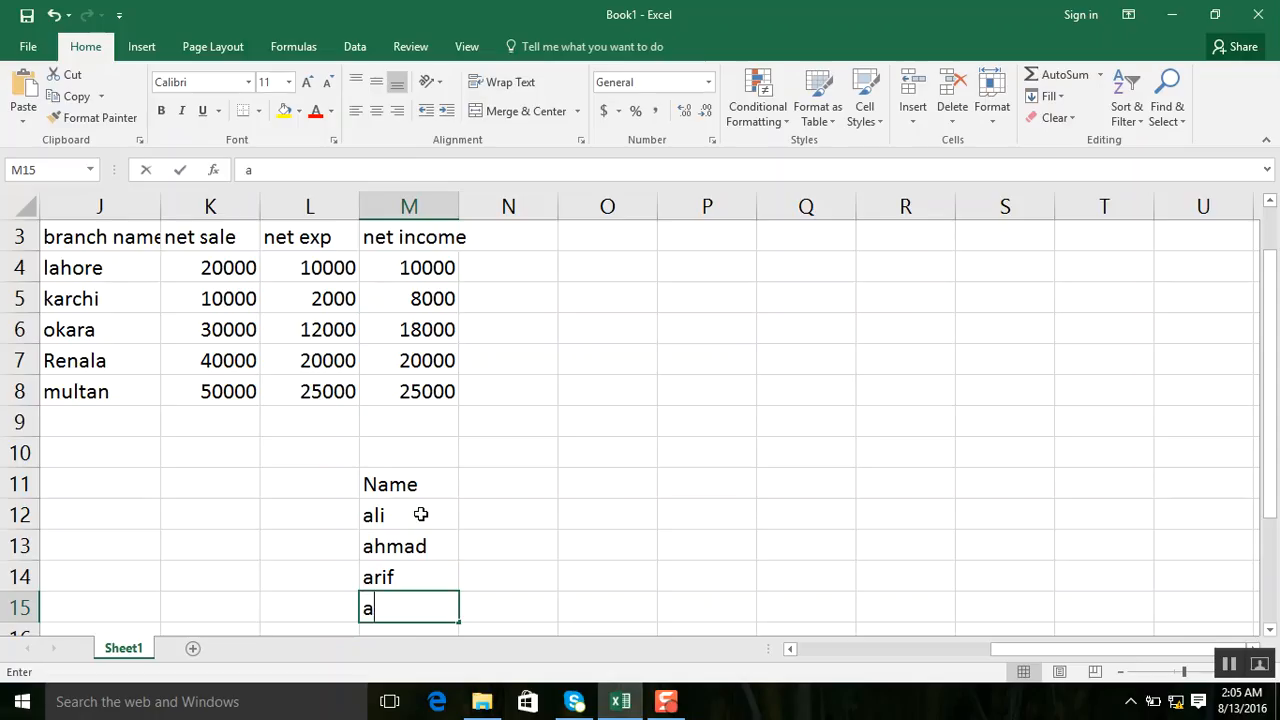
pyautogui.write('qib')
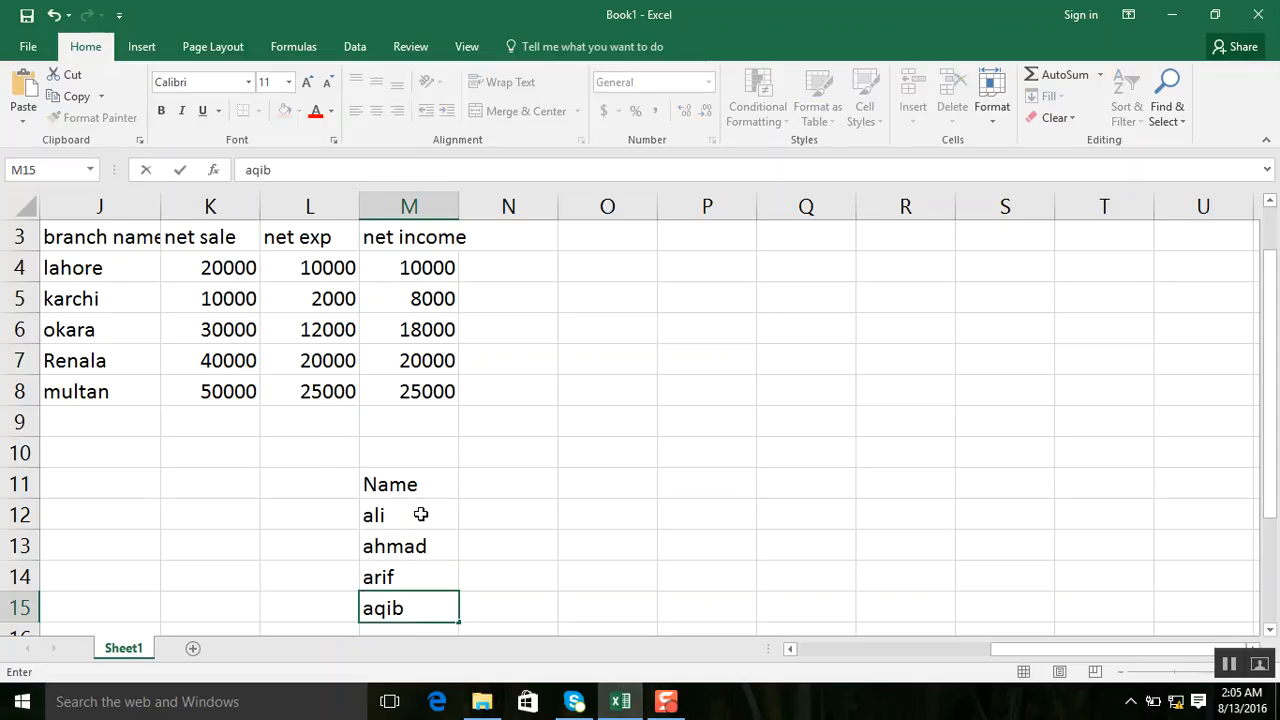
pyautogui.press('Return')
pyautogui.write('hassa')
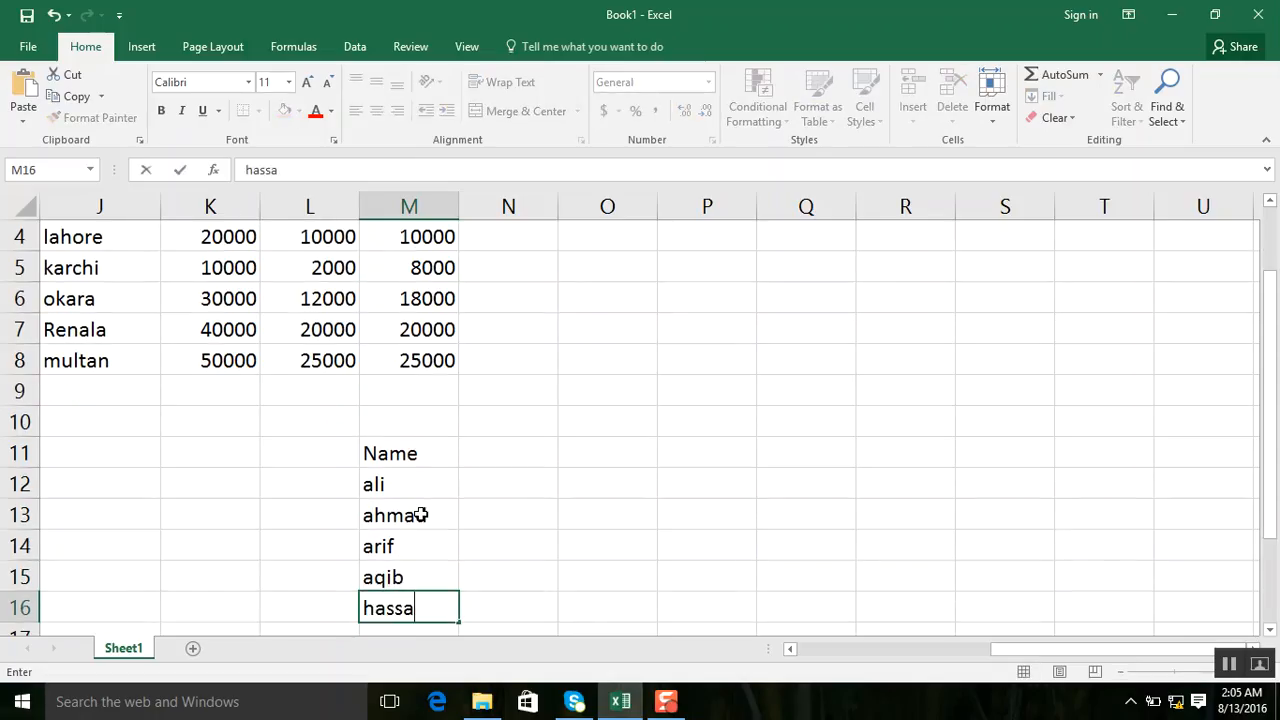
pyautogui.write('n')
pyautogui.press('Tab')
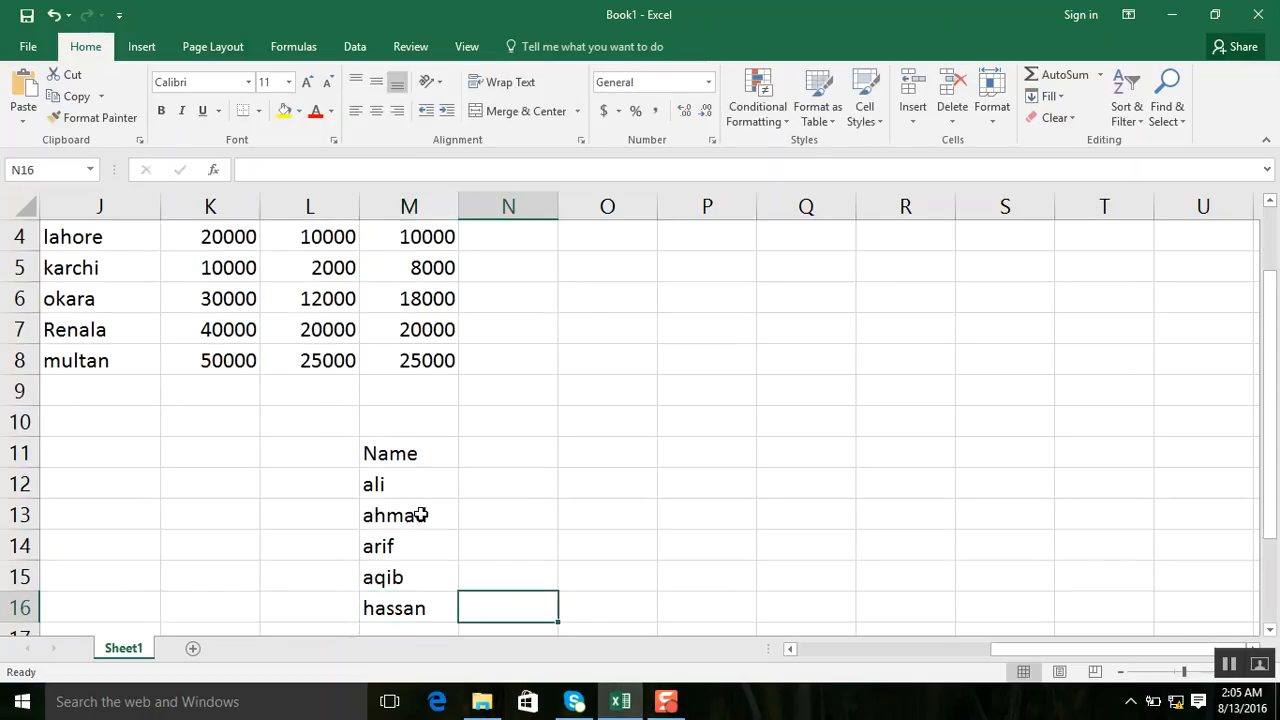
# Enter the column header "weight KG" in cell N11, beside the Name header.
pyautogui.press('Up')
pyautogui.press('Up')
pyautogui.press('Up')
pyautogui.press('Up')
pyautogui.press('Up')
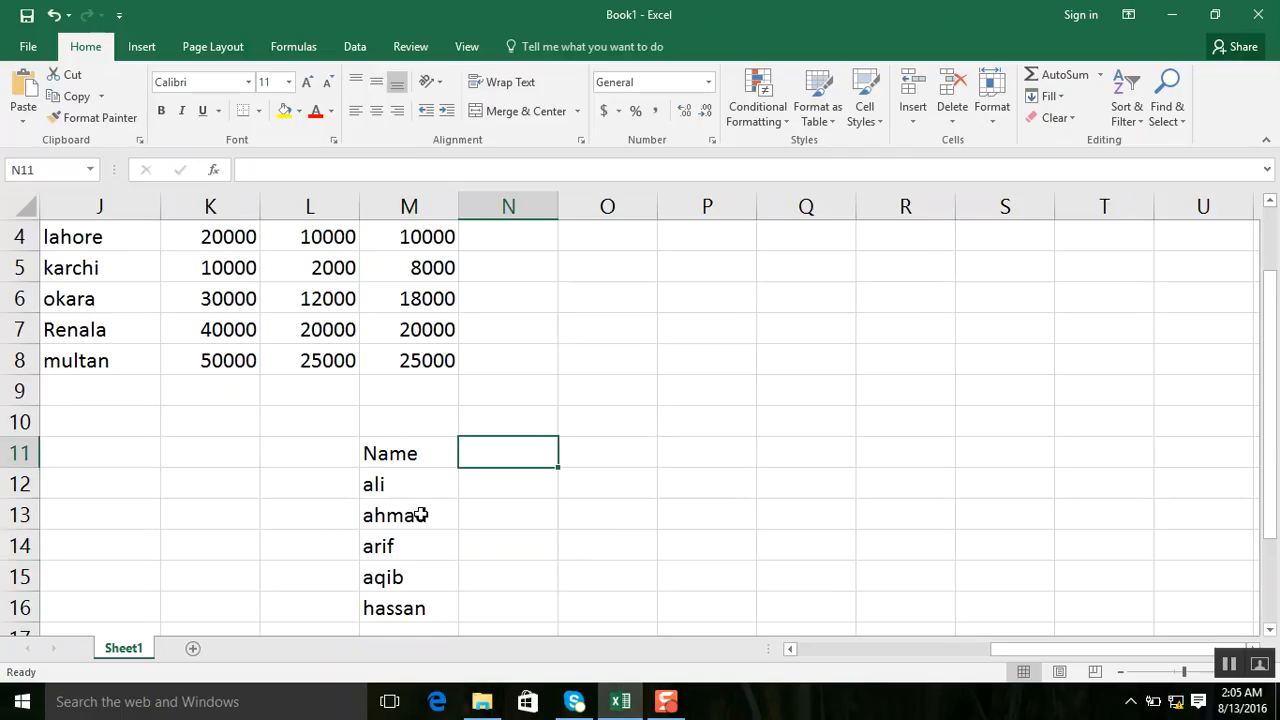
pyautogui.write('weight')
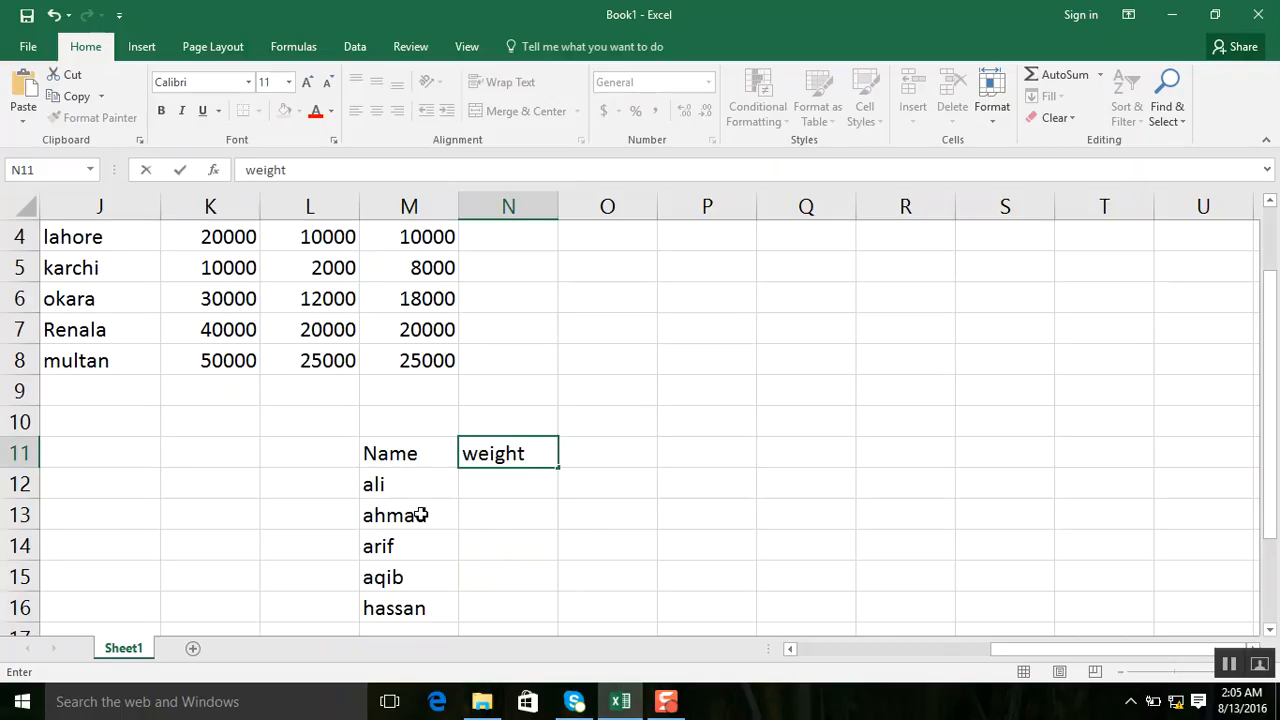
pyautogui.write(' KG')
pyautogui.press('Return')
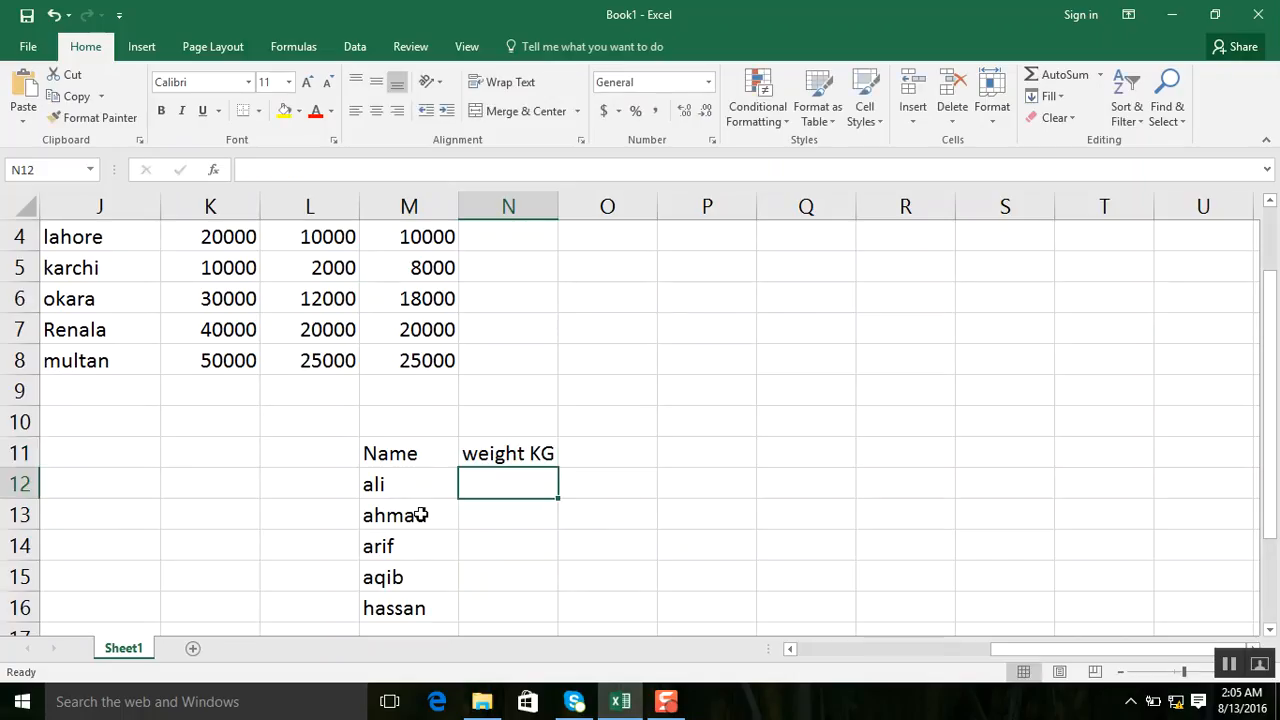
# Fill the weight KG column, N12 to N16, with 60, 80, 70, 75 and 77.
pyautogui.press('BackSpace')
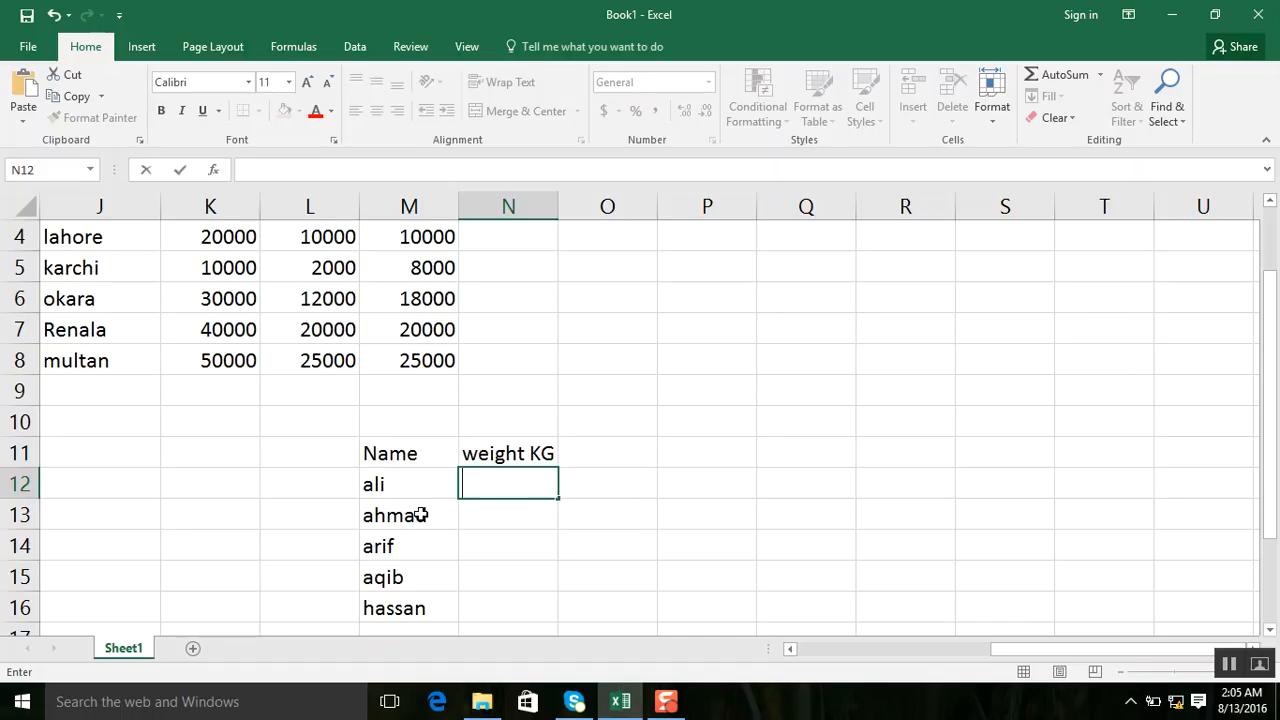
pyautogui.write('60')
pyautogui.press('Return')
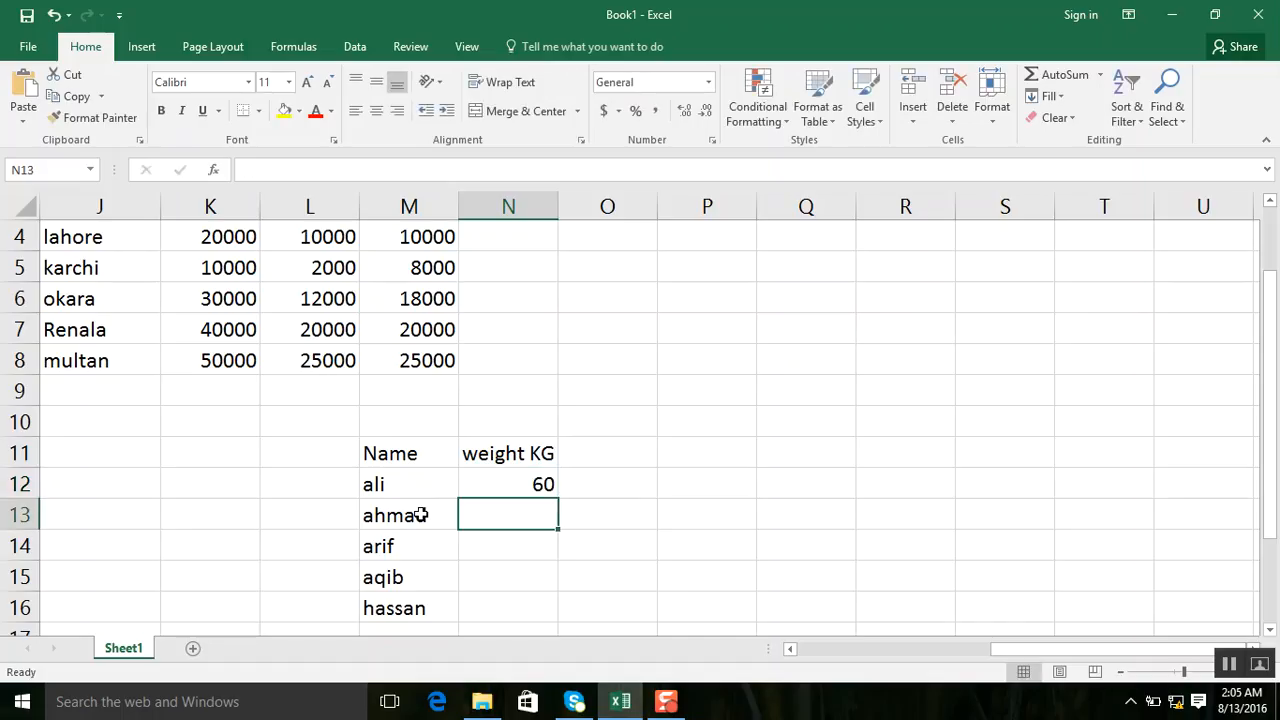
pyautogui.write('80')
pyautogui.press('Return')
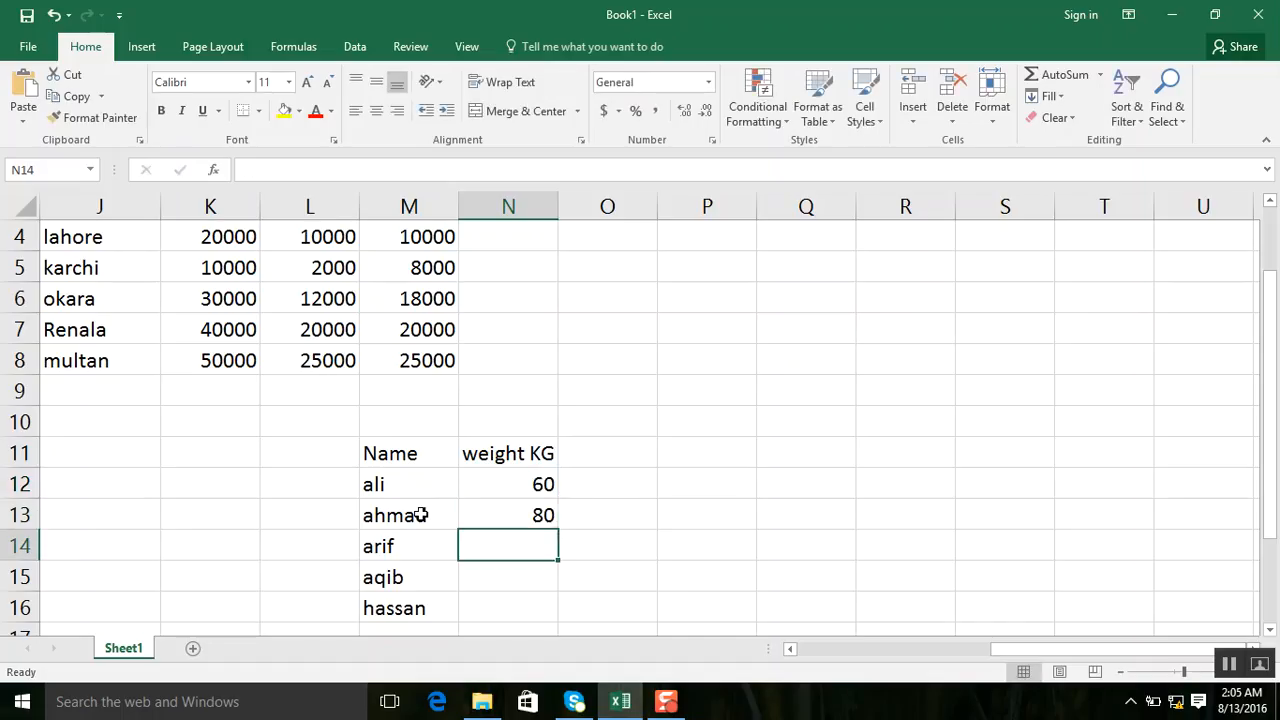
pyautogui.write('70')
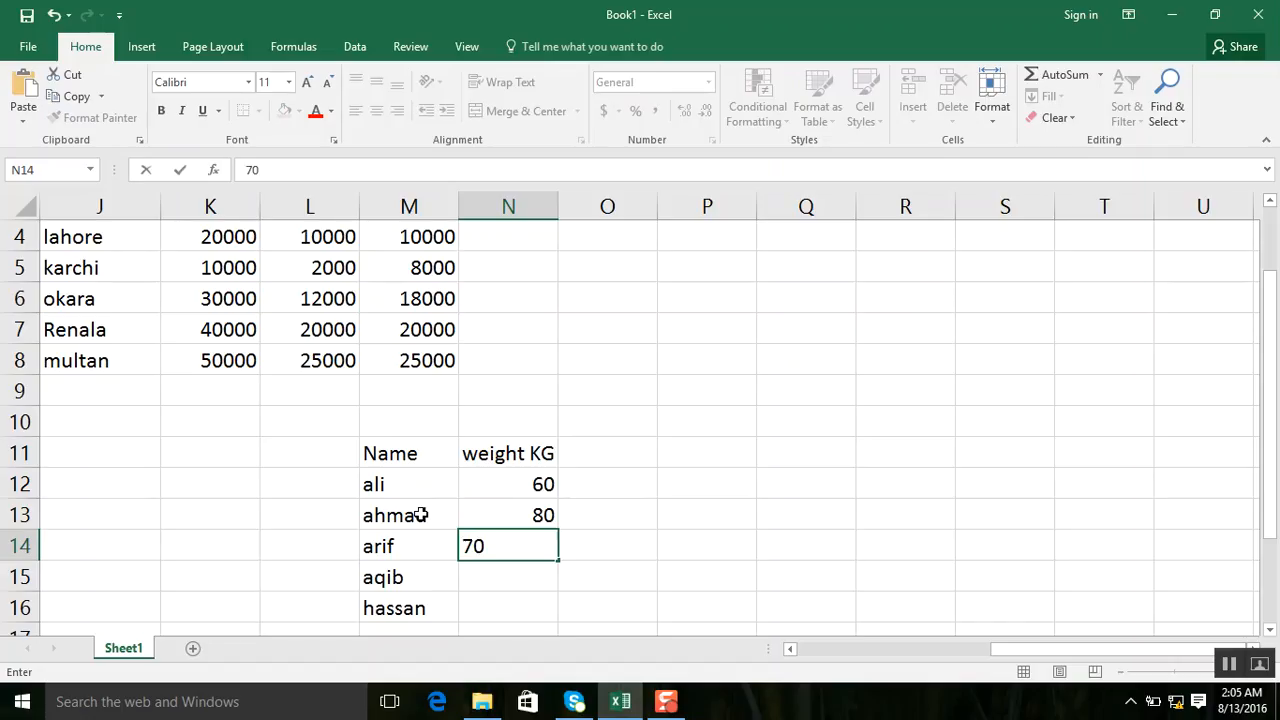
pyautogui.press('Return')
pyautogui.write('5')
pyautogui.press('BackSpace')
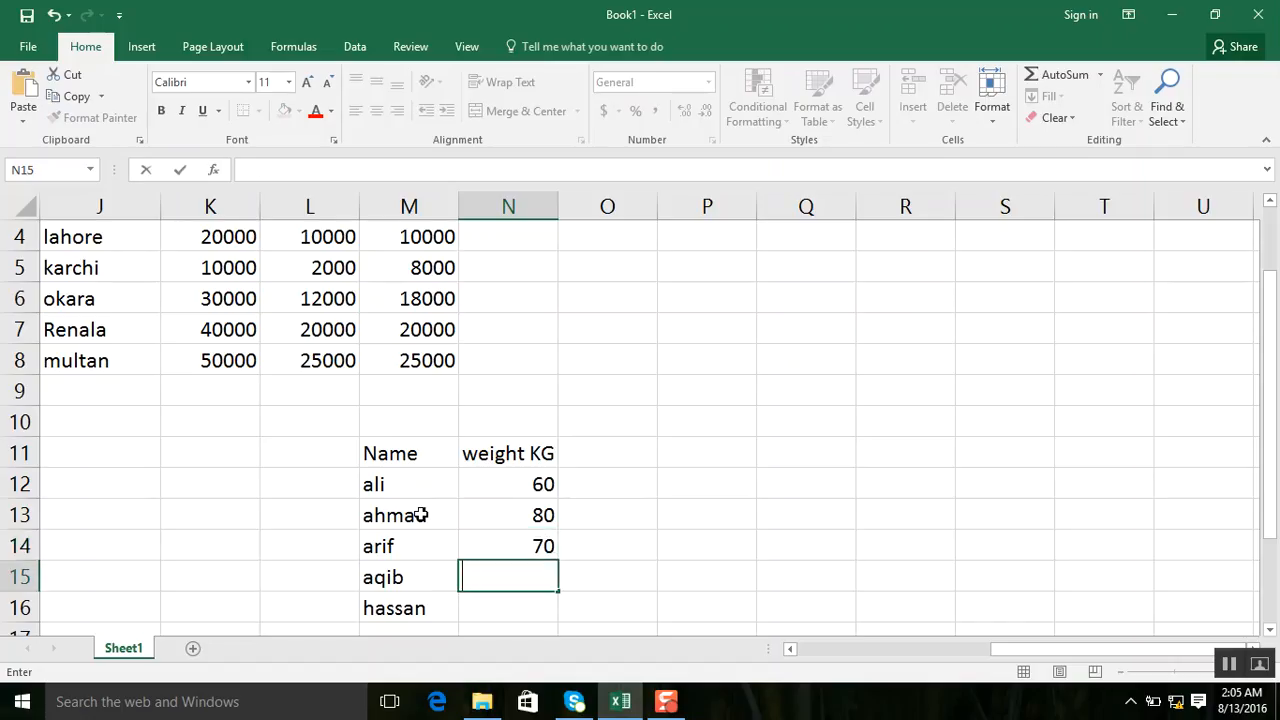
pyautogui.write('75')
pyautogui.press('Return')
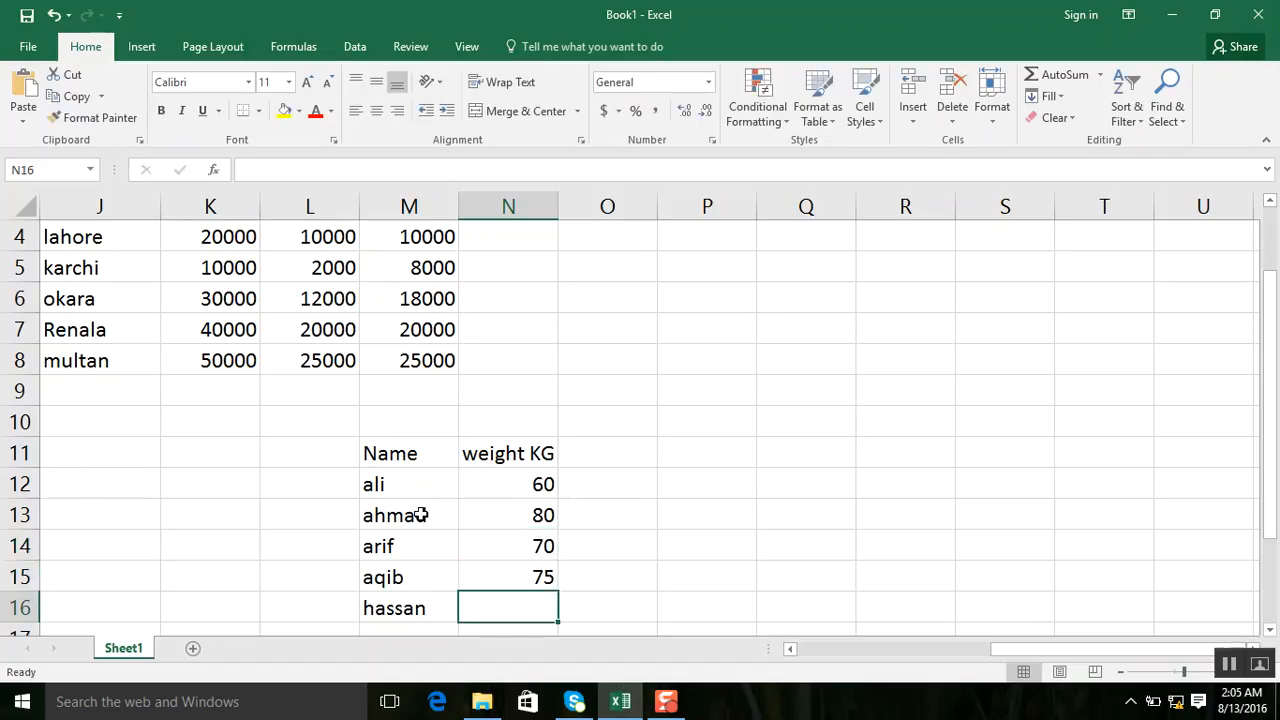
pyautogui.write('77')
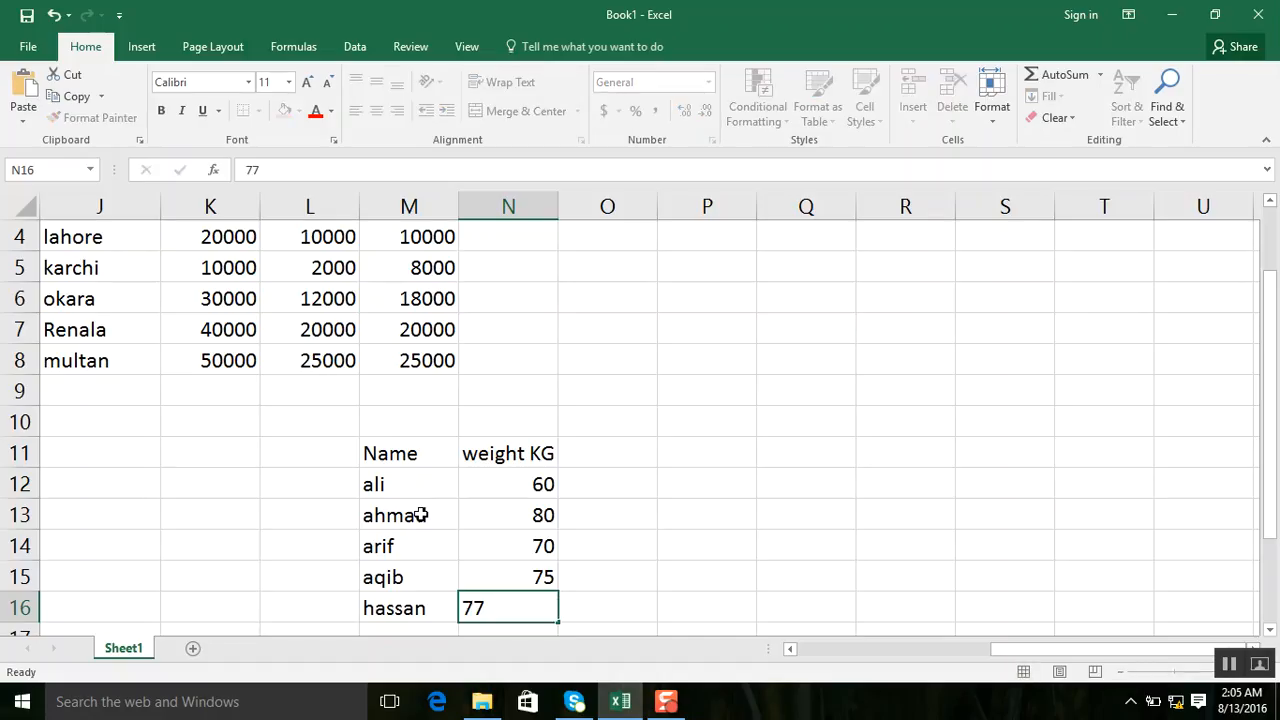
pyautogui.press('Tab')
# Enter the column header "pounds" in cell O11, beside the weight KG header.
pyautogui.press('Up')
pyautogui.press('Up')
pyautogui.press('Up')
pyautogui.press('Up')
pyautogui.press('Up')
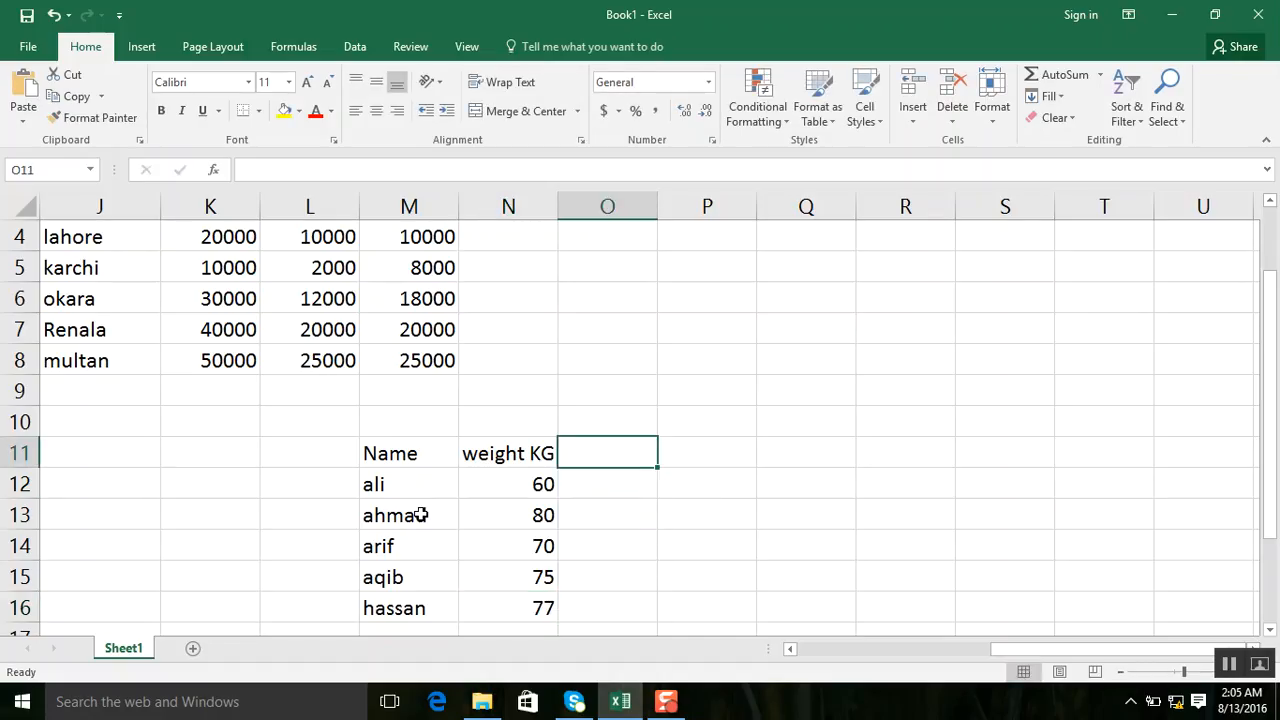
pyautogui.write('p')
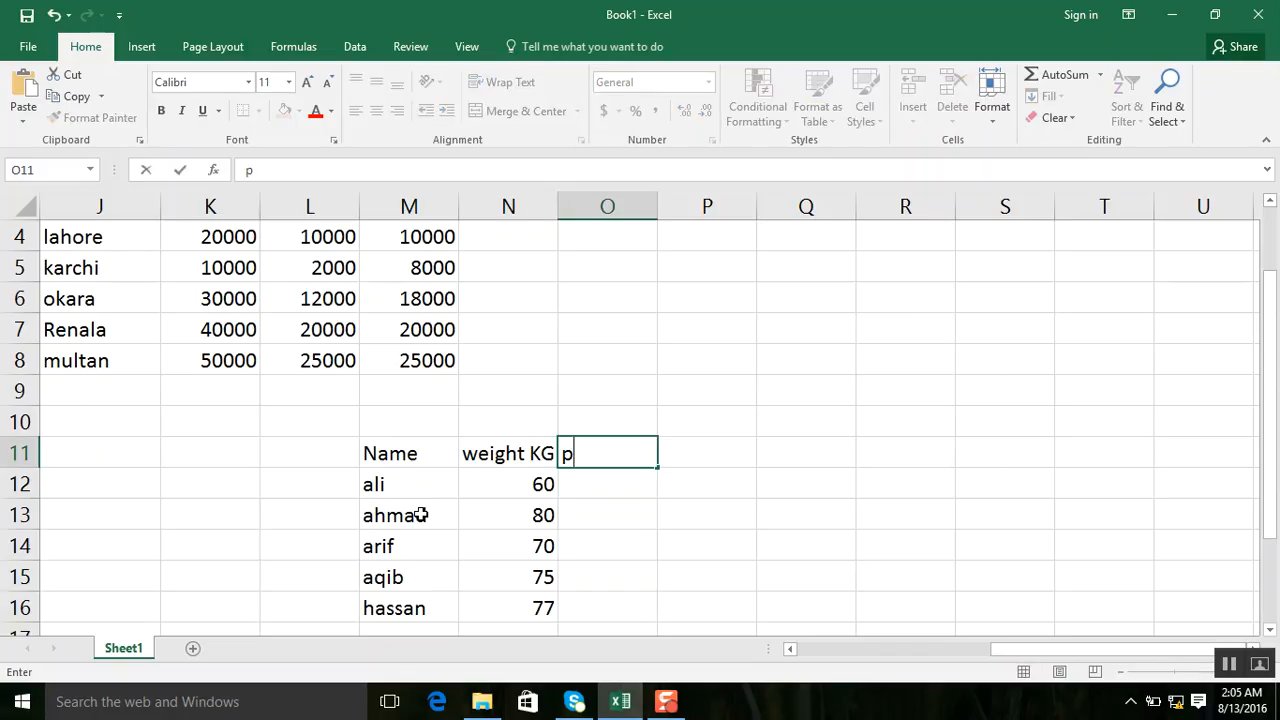
pyautogui.write('ounds')
pyautogui.press('Return')
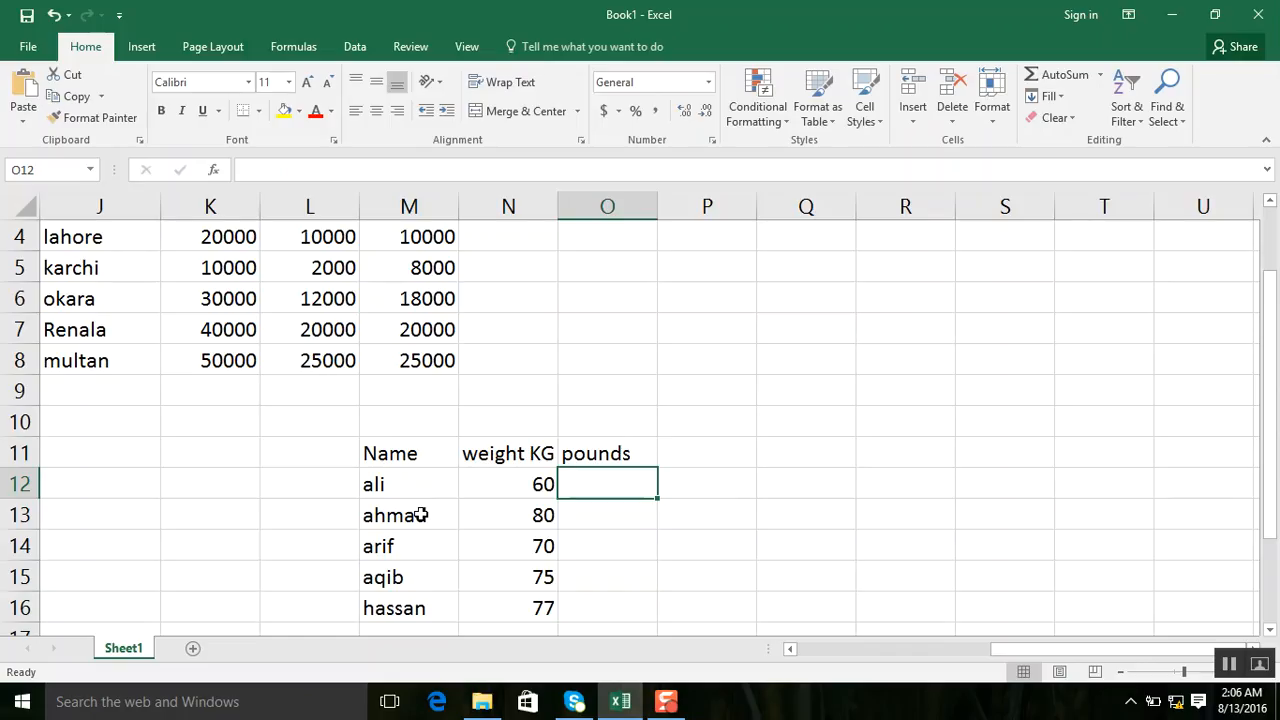
# Note the conversion factor above the weight table, with "1KG=" in P9 and 2.2 in Q9.
pyautogui.click(709, 422)
pyautogui.click(714, 384)
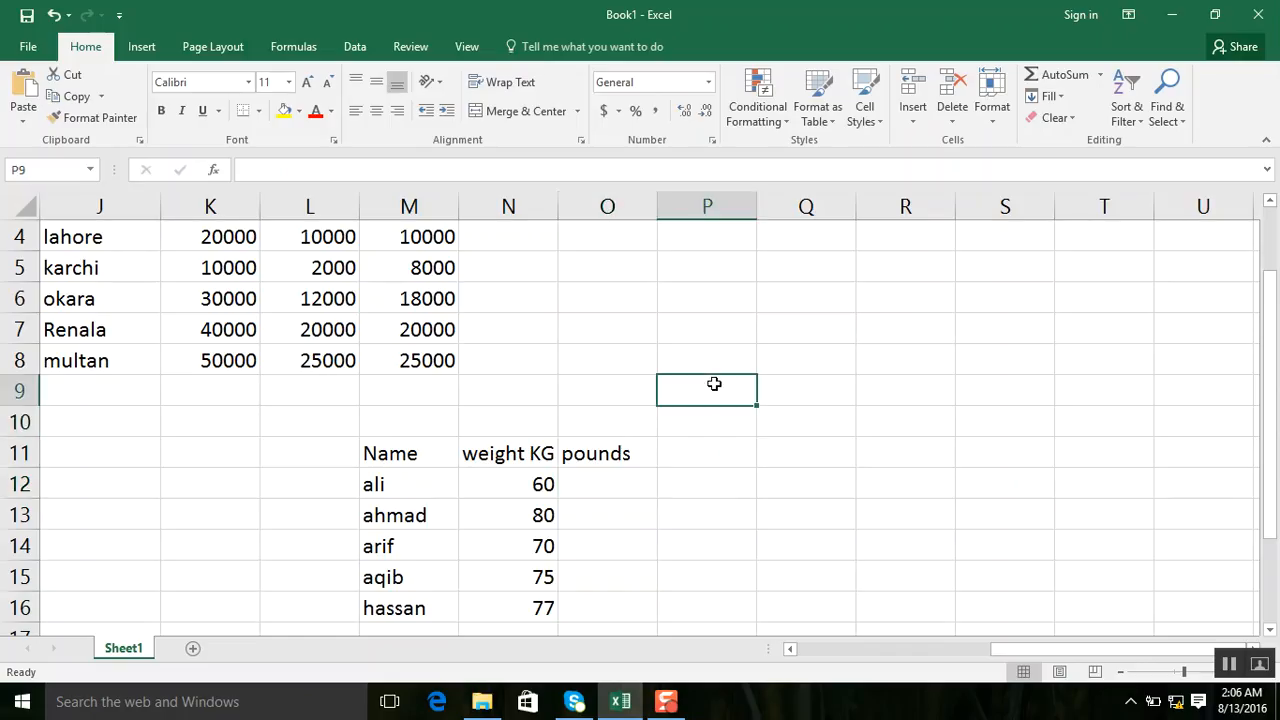
pyautogui.write('ik')
pyautogui.press('BackSpace')
pyautogui.press('BackSpace')
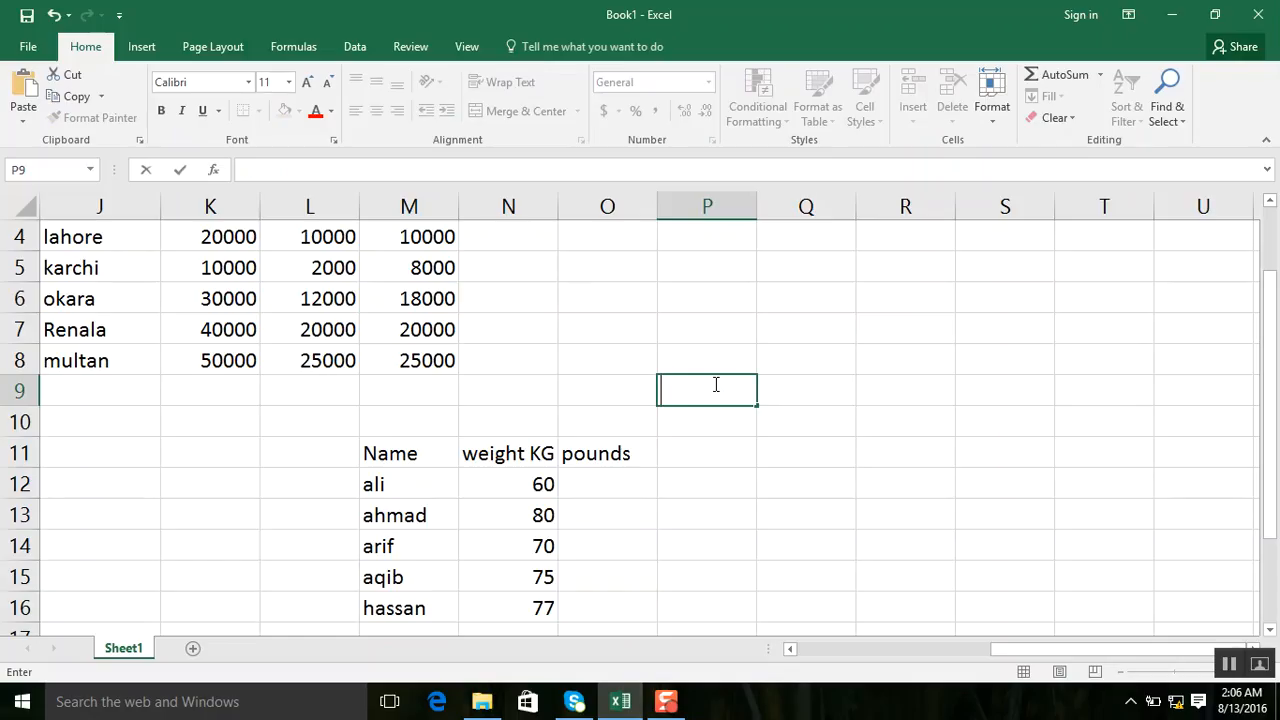
pyautogui.write('1KG=')
pyautogui.press('Tab')
pyautogui.write('2.2')
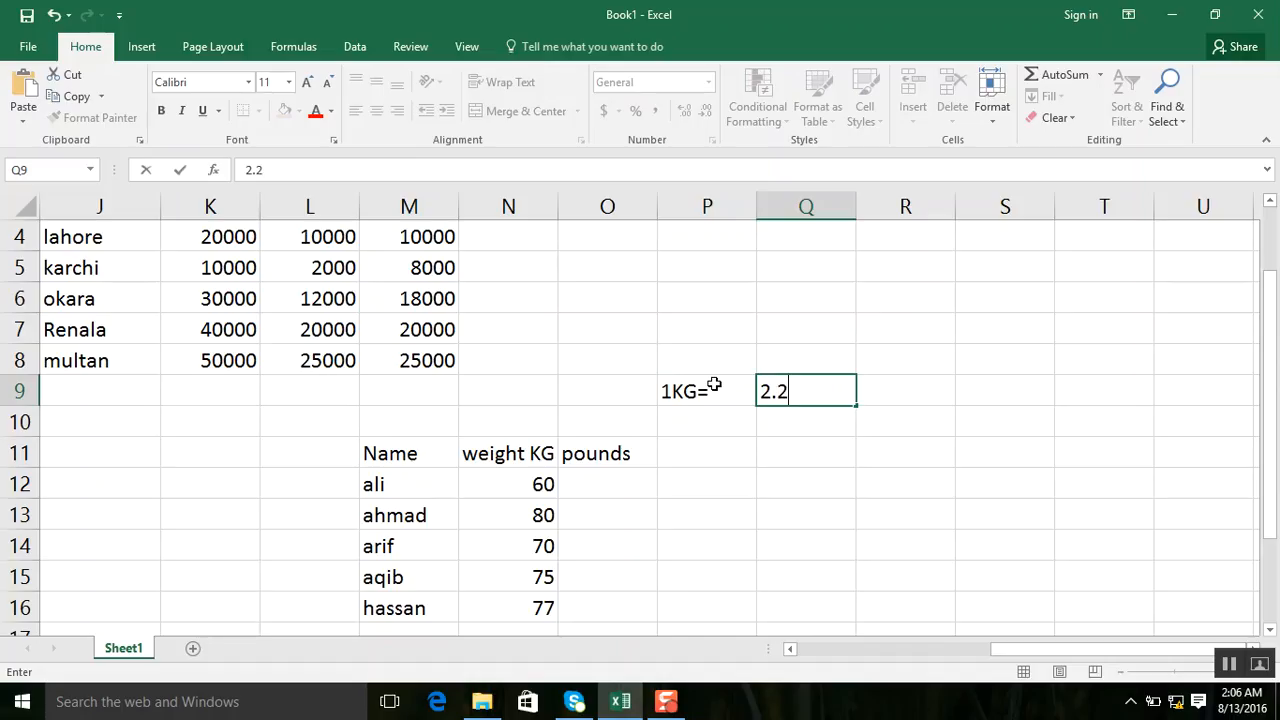
pyautogui.press('Down')
pyautogui.press('Down')
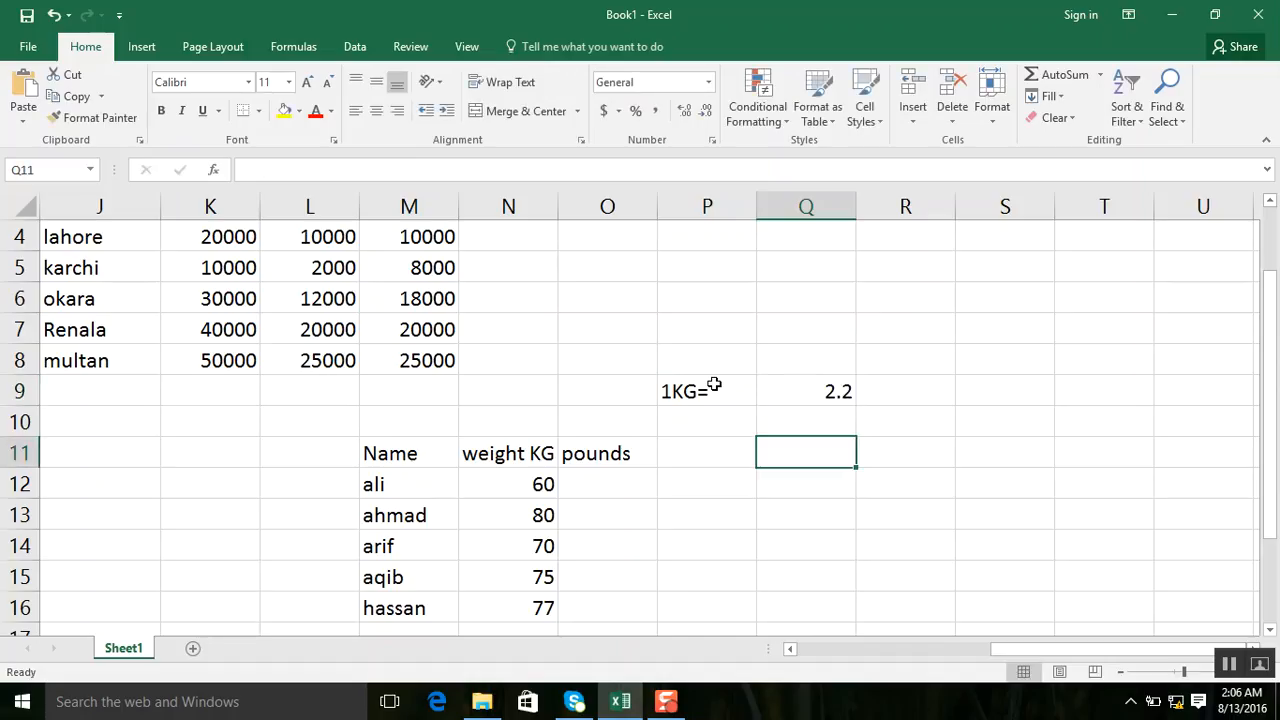
# Convert the first weight to pounds in O12 with the formula =N12*2.2 and fill it down to O16.
pyautogui.press('Left')
pyautogui.press('Left')
pyautogui.press('Left')
pyautogui.press('Right')
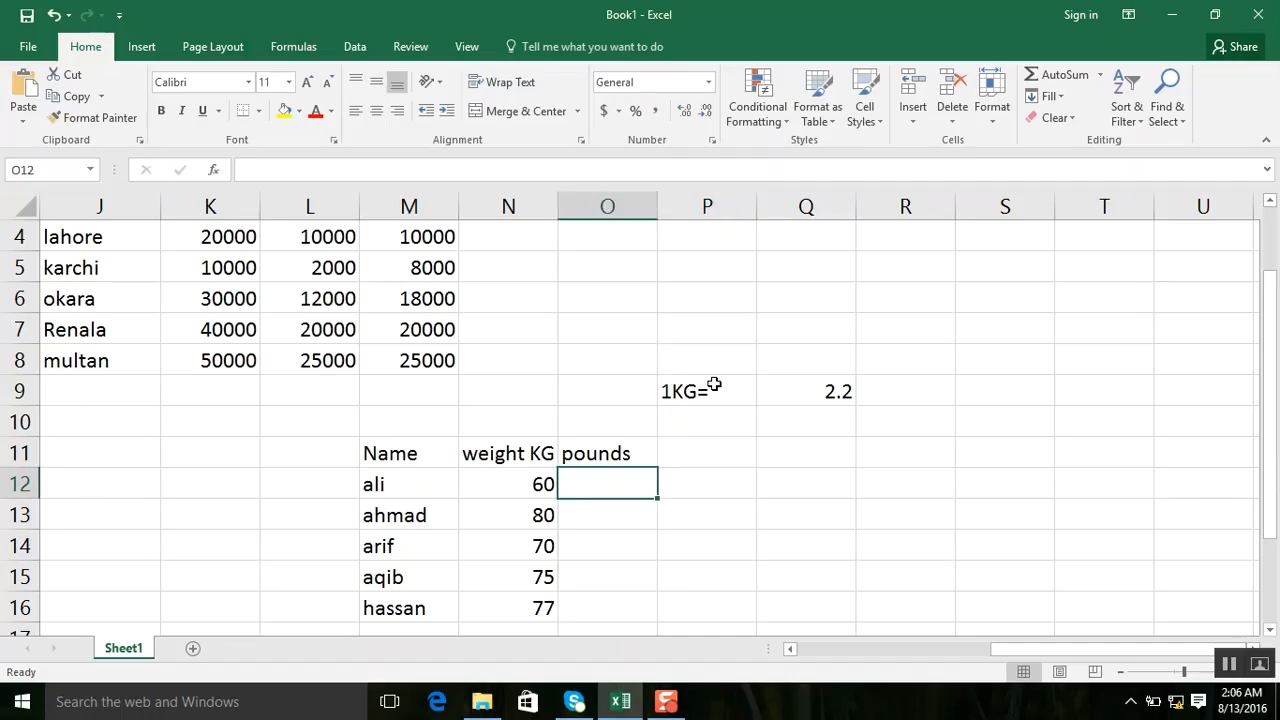
pyautogui.write('=')
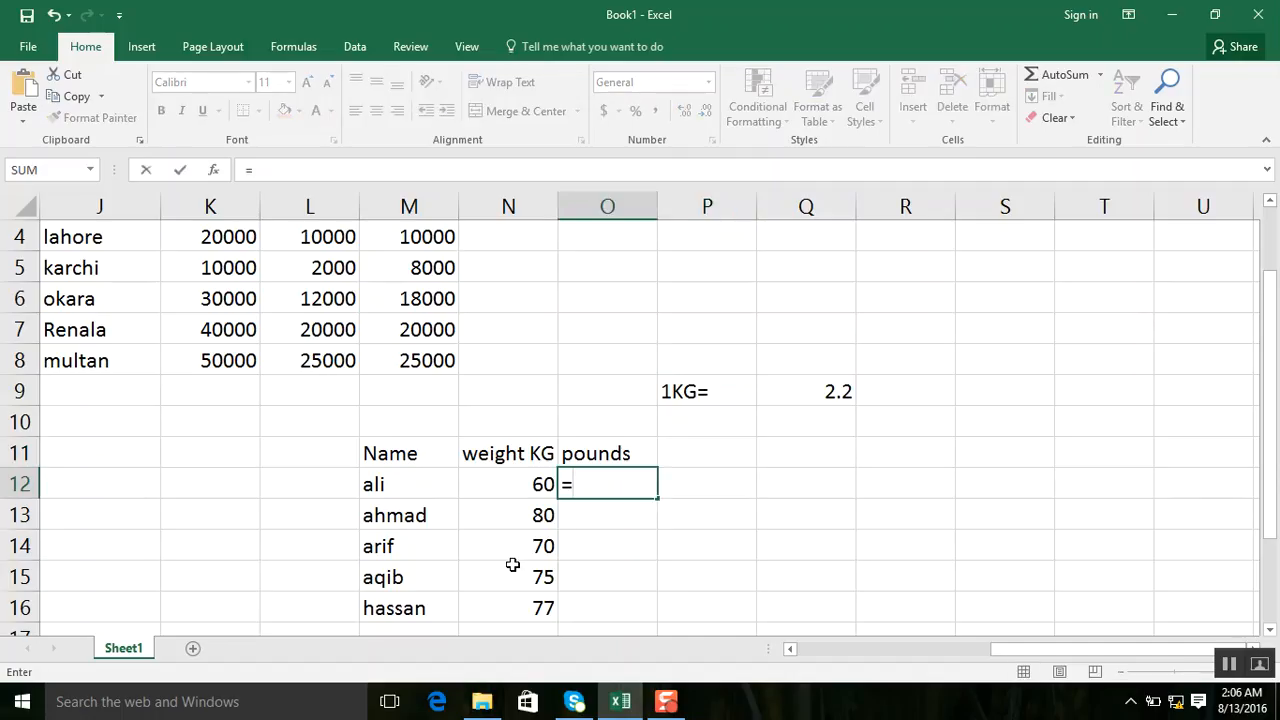
pyautogui.click(510, 482)
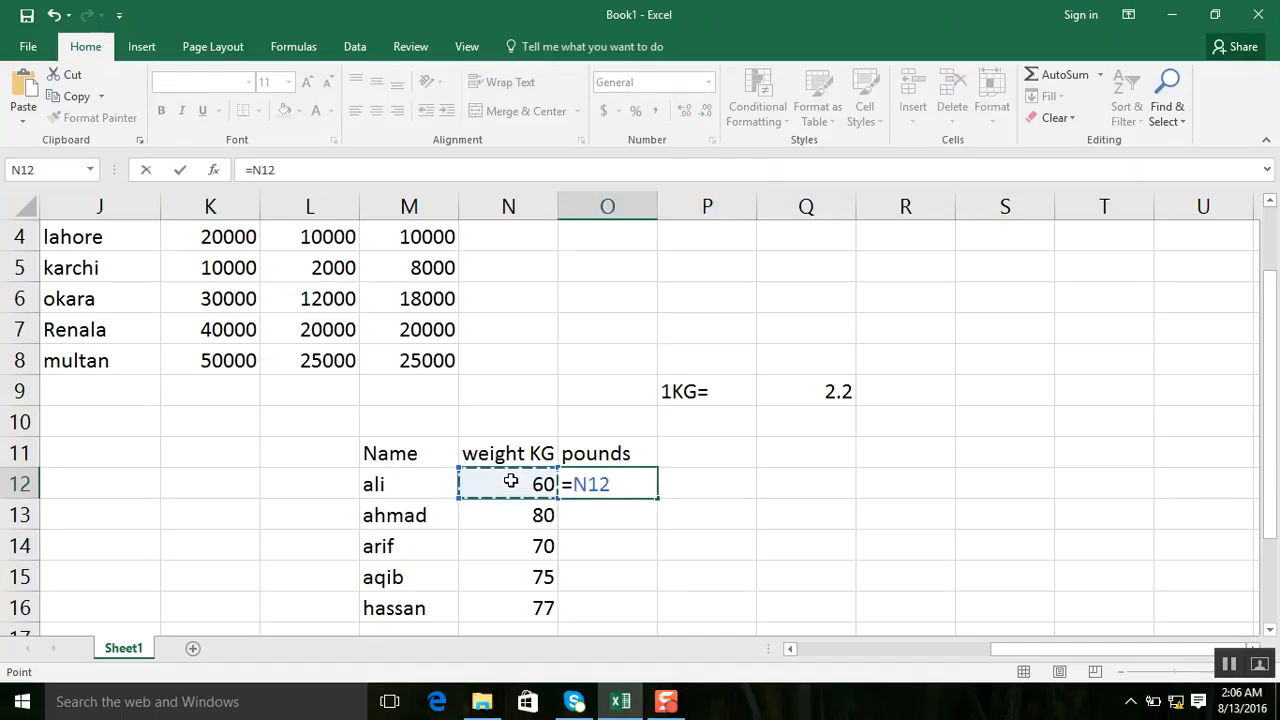
pyautogui.write('*2.2')
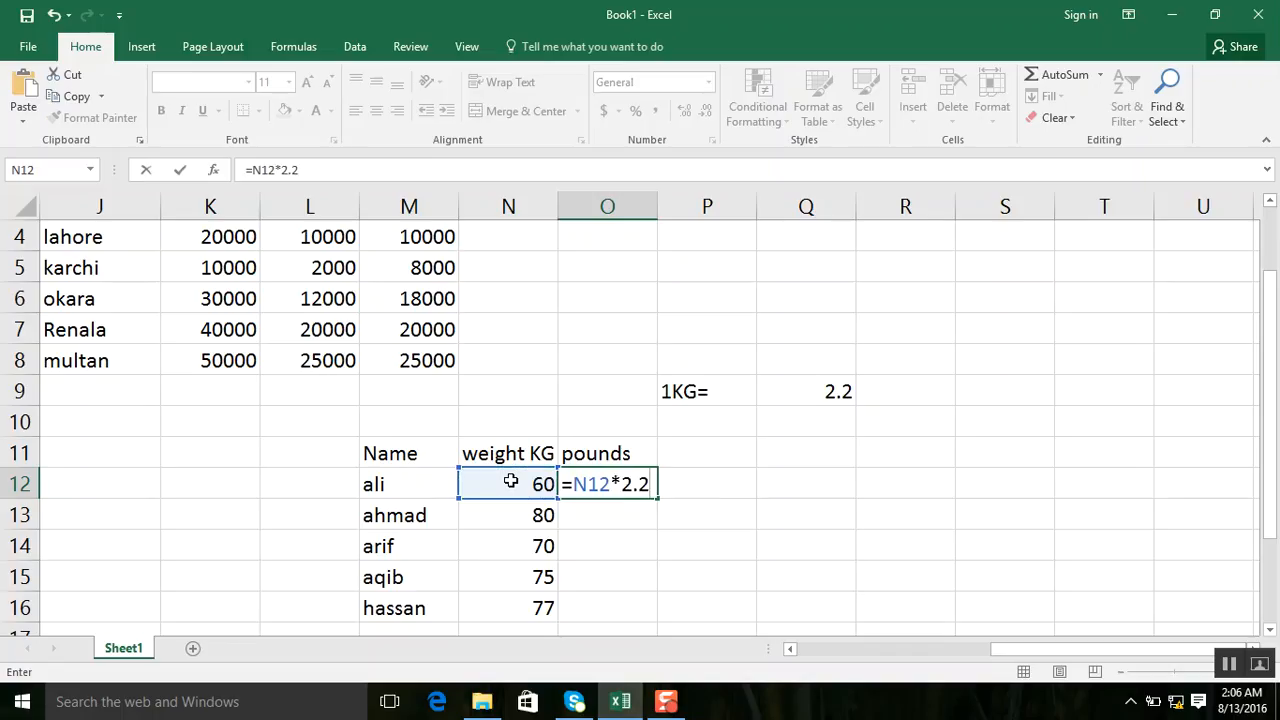
pyautogui.press('Return')
pyautogui.click(631, 484)
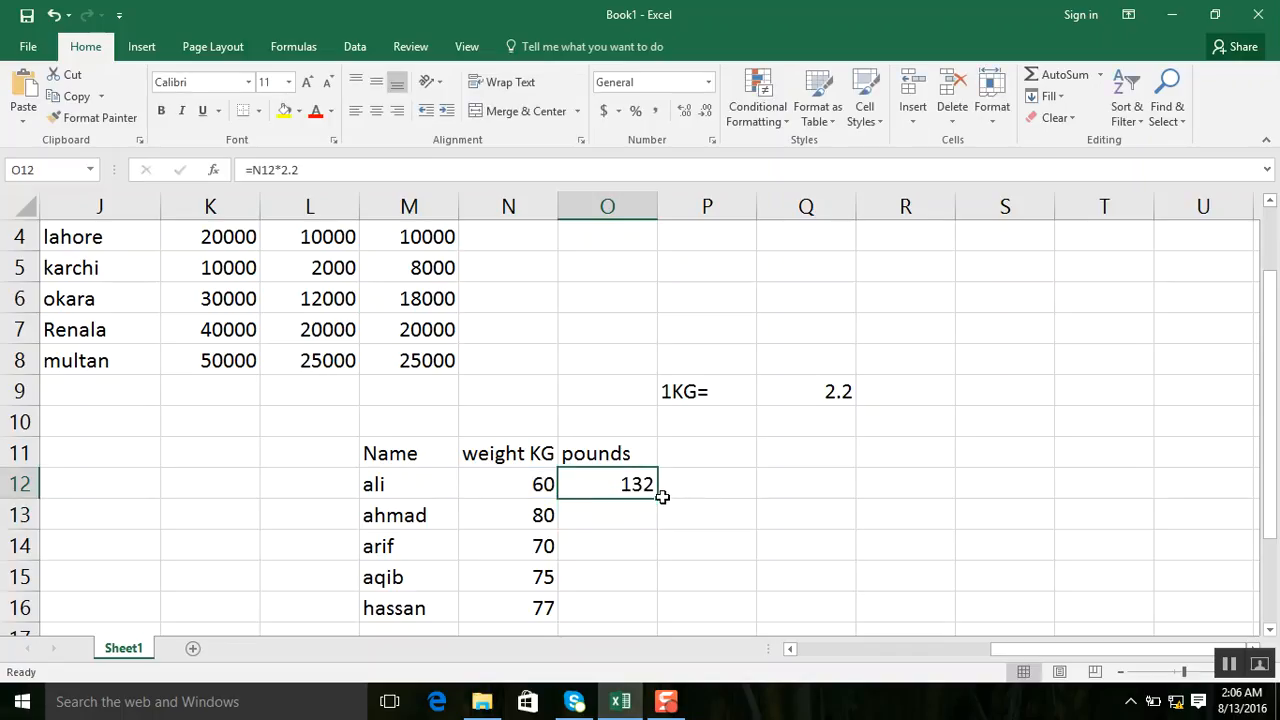
pyautogui.moveTo(657, 498); pyautogui.dragTo(660, 614)
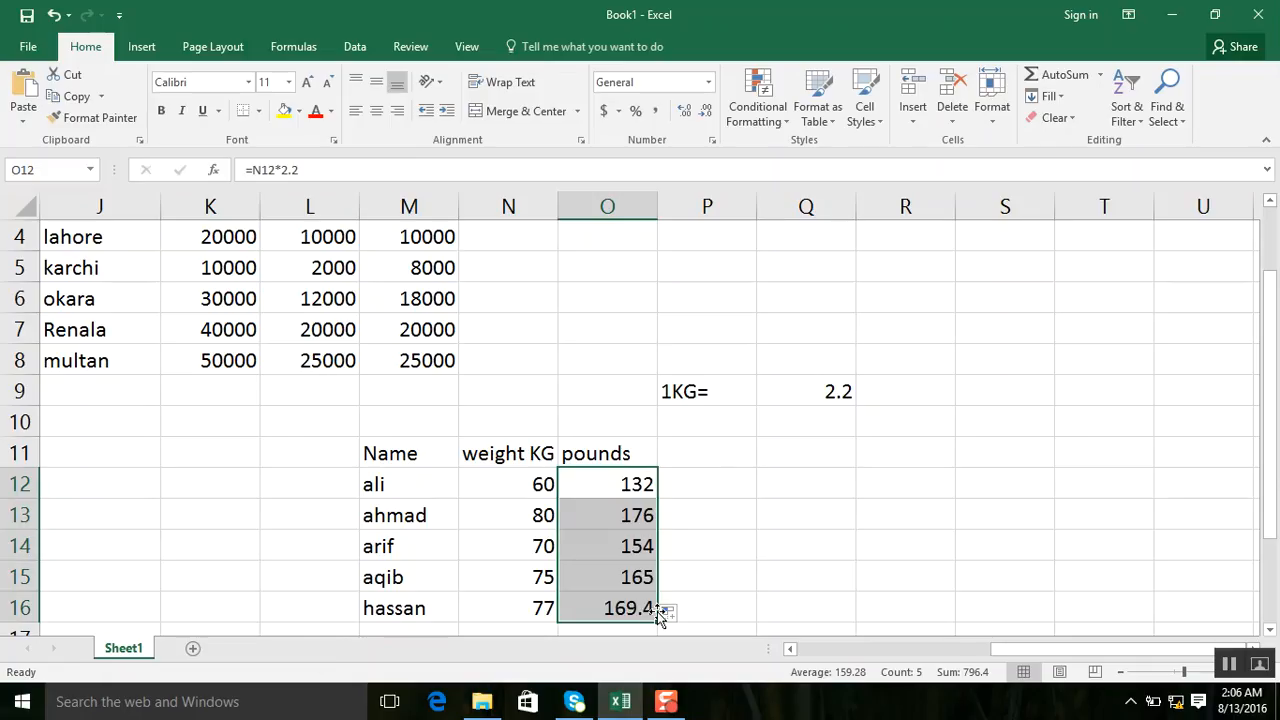